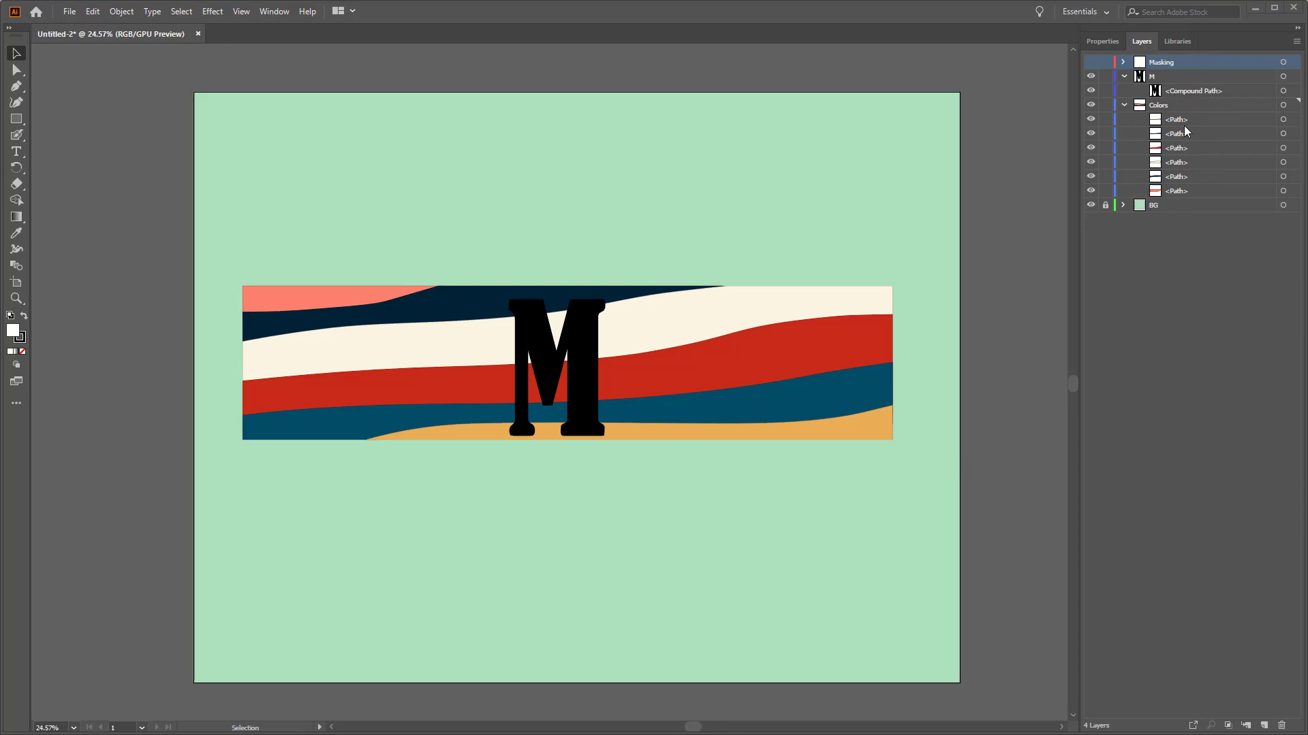
# Select the wavy colour stripes and the M together
pyautogui.click(1282, 120)
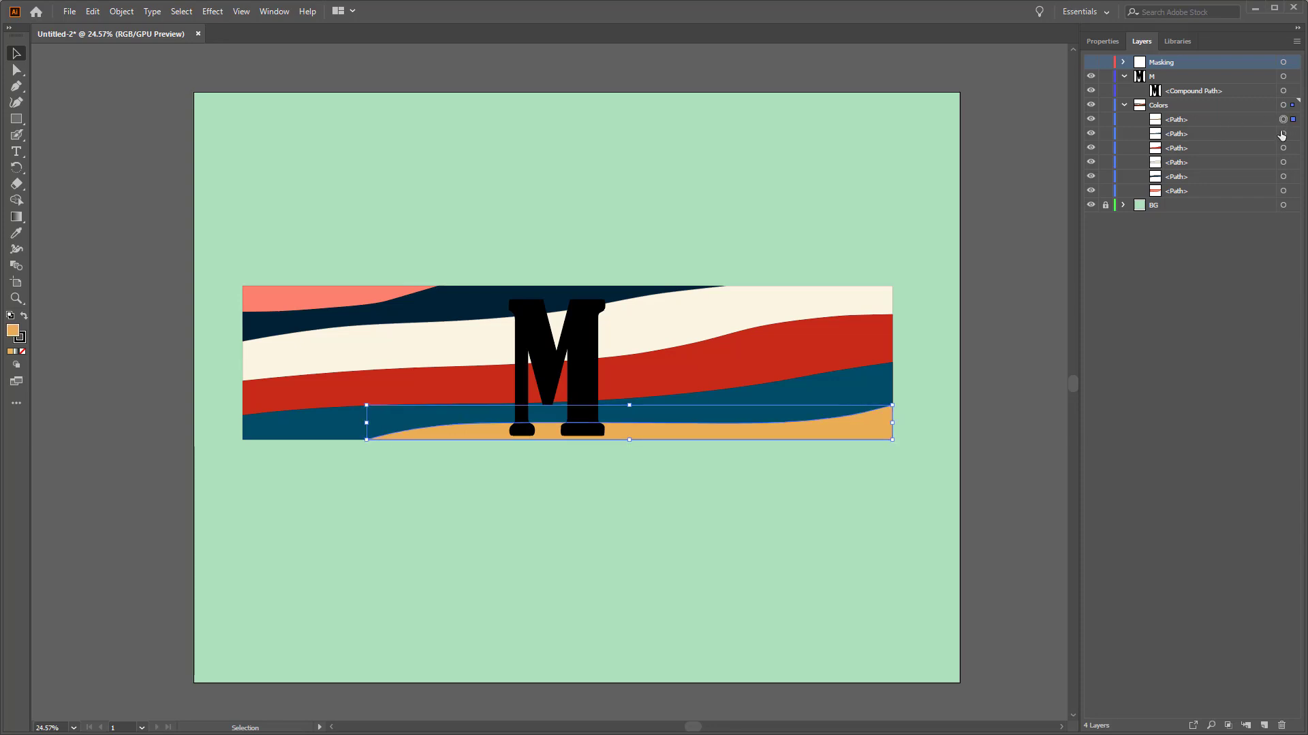
pyautogui.click(1282, 134)
pyautogui.click(1283, 148)
pyautogui.click(1283, 163)
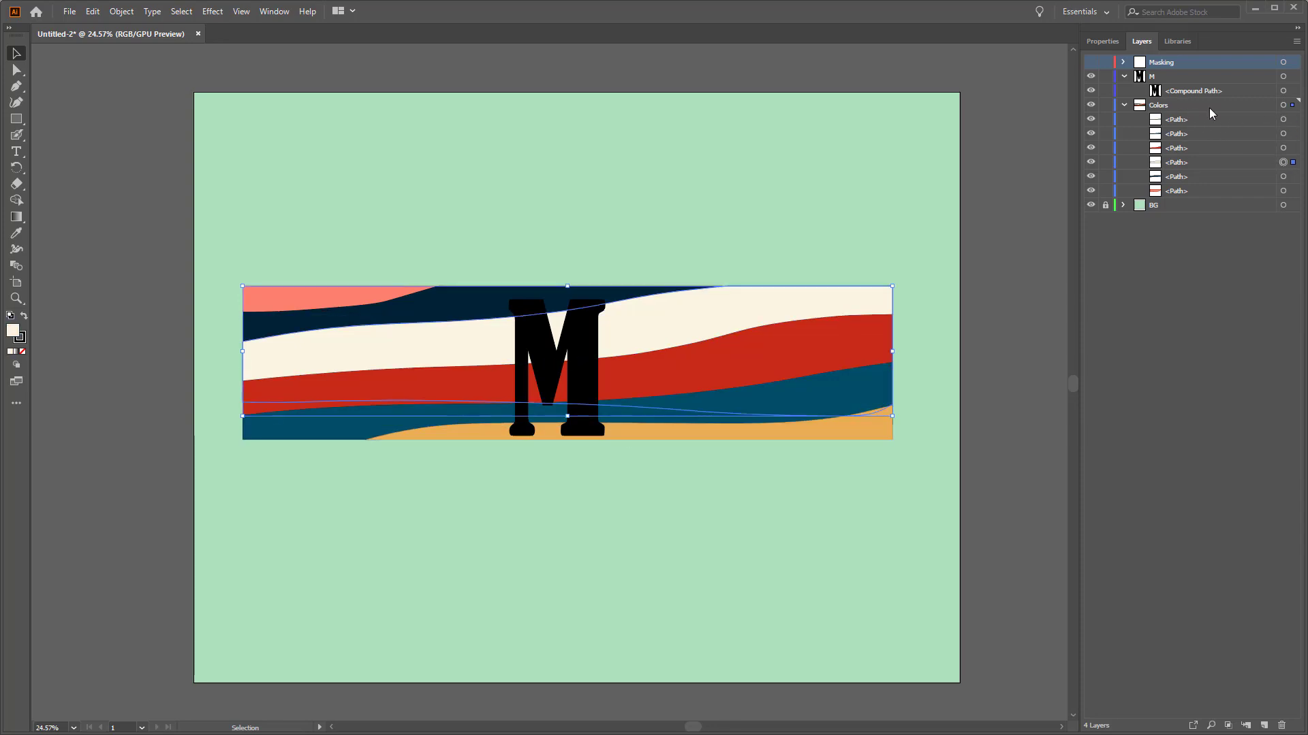
pyautogui.click(1152, 79)
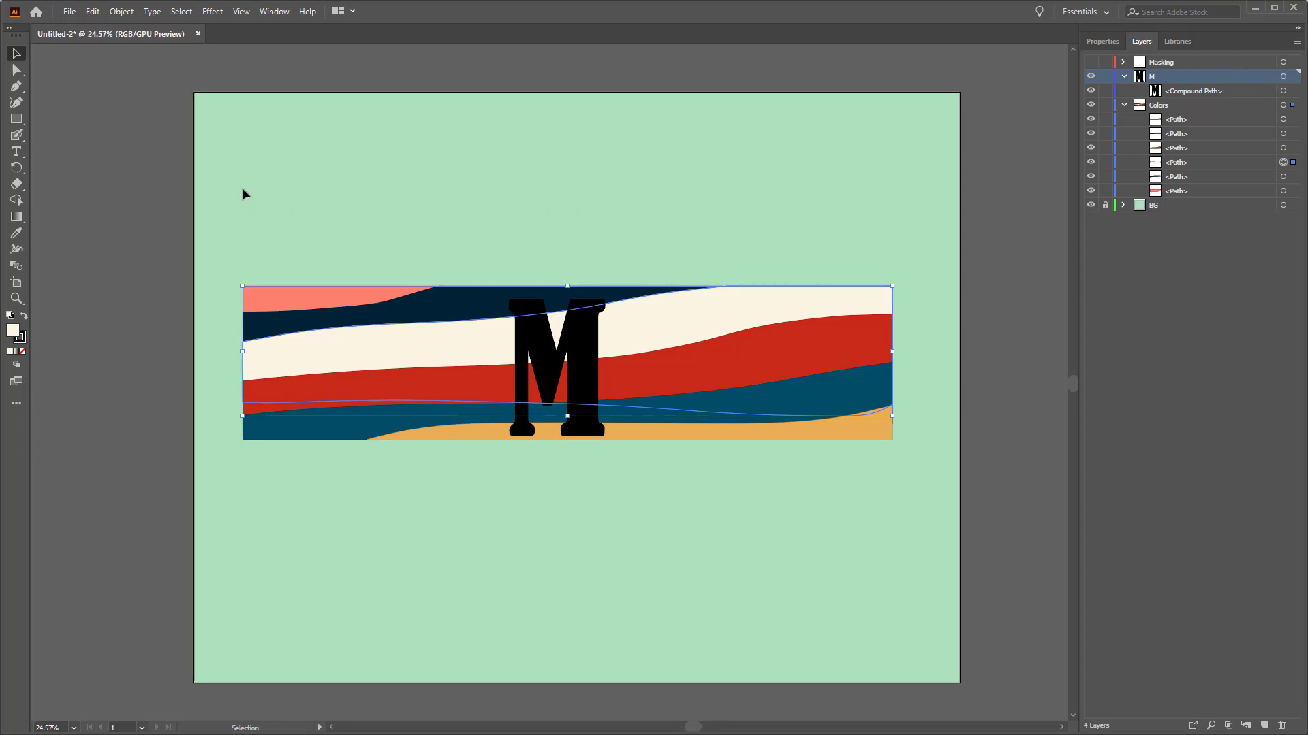
pyautogui.moveTo(229, 186); pyautogui.dragTo(919, 516)
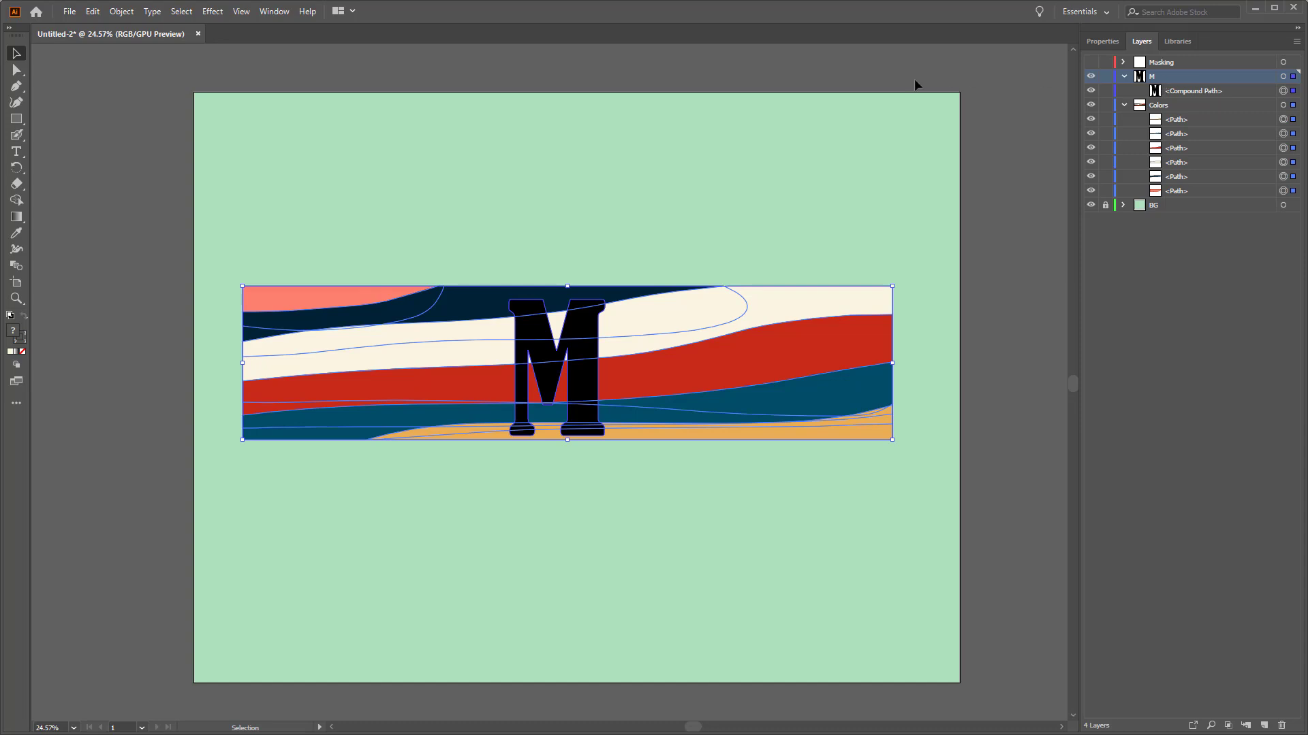
# Make a clipping mask so the stripes appear only inside the M
pyautogui.click(121, 11)
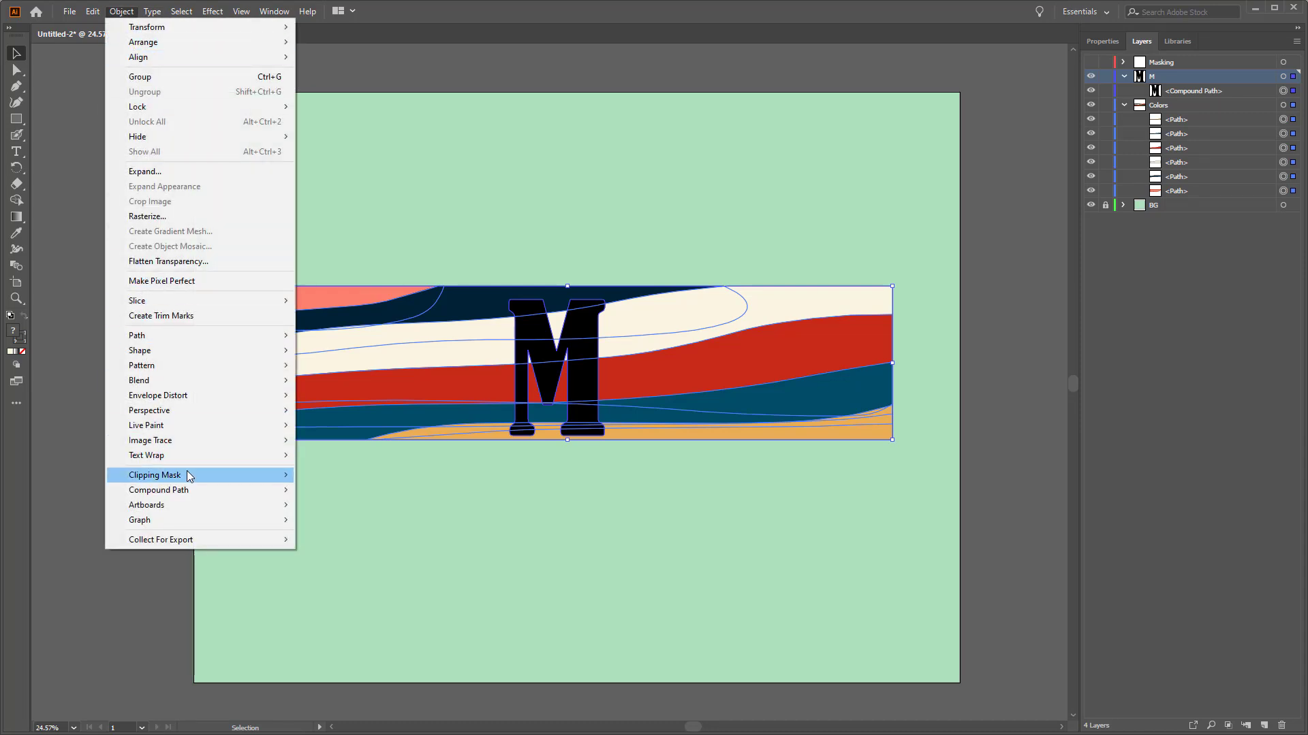
pyautogui.moveTo(191, 476)
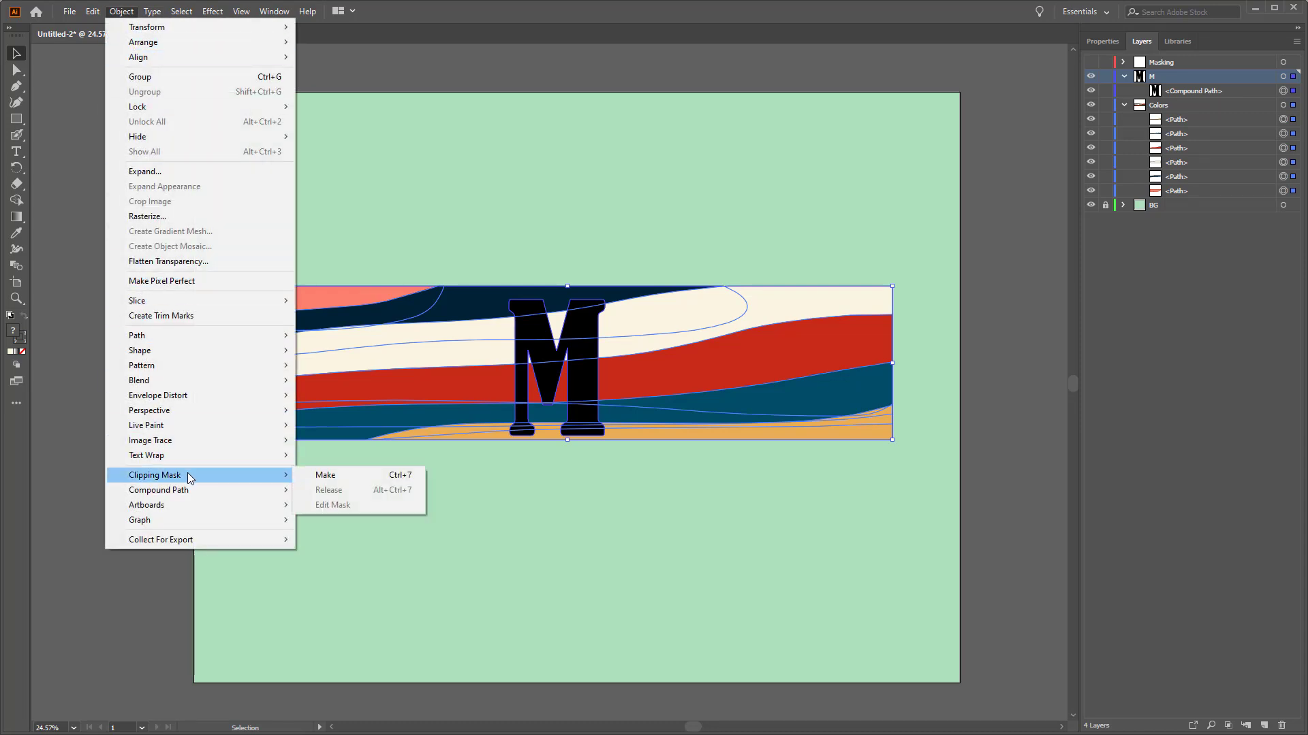
pyautogui.click(326, 474)
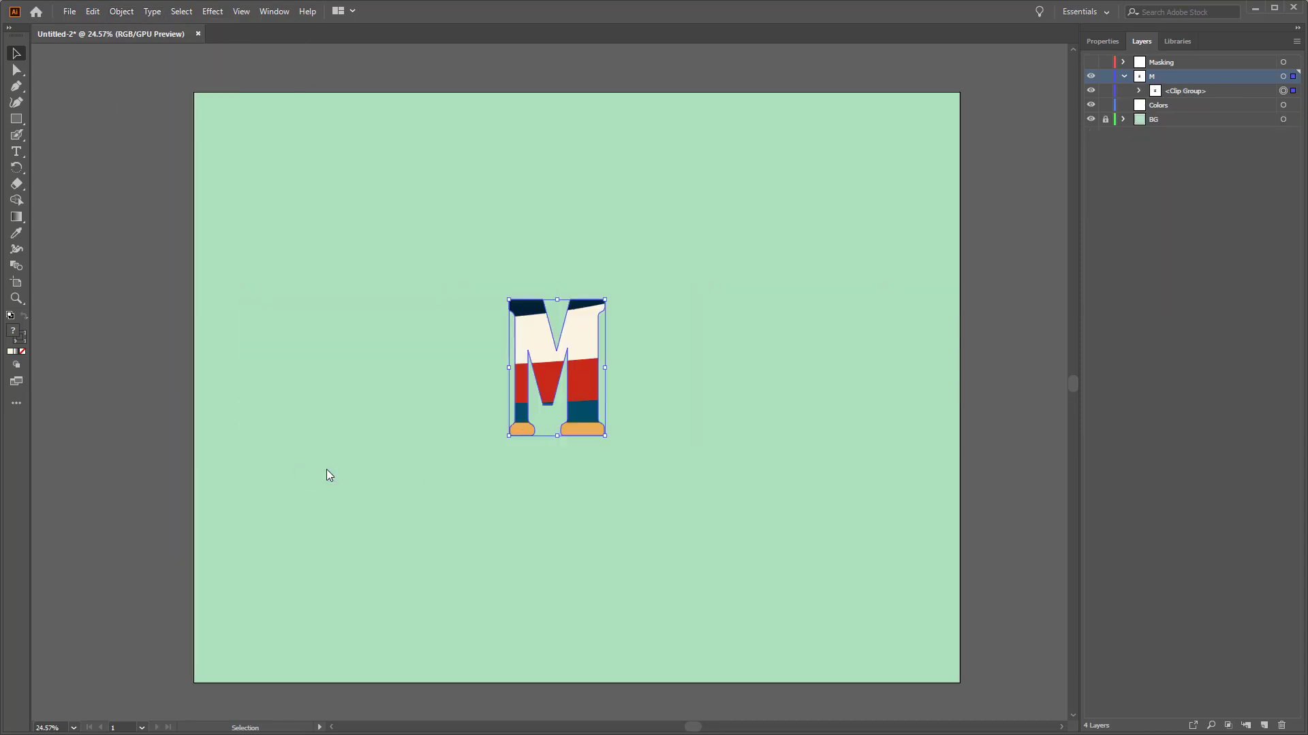
# Expand the clip group and draw an ellipse over the M's upper right
pyautogui.click(1139, 92)
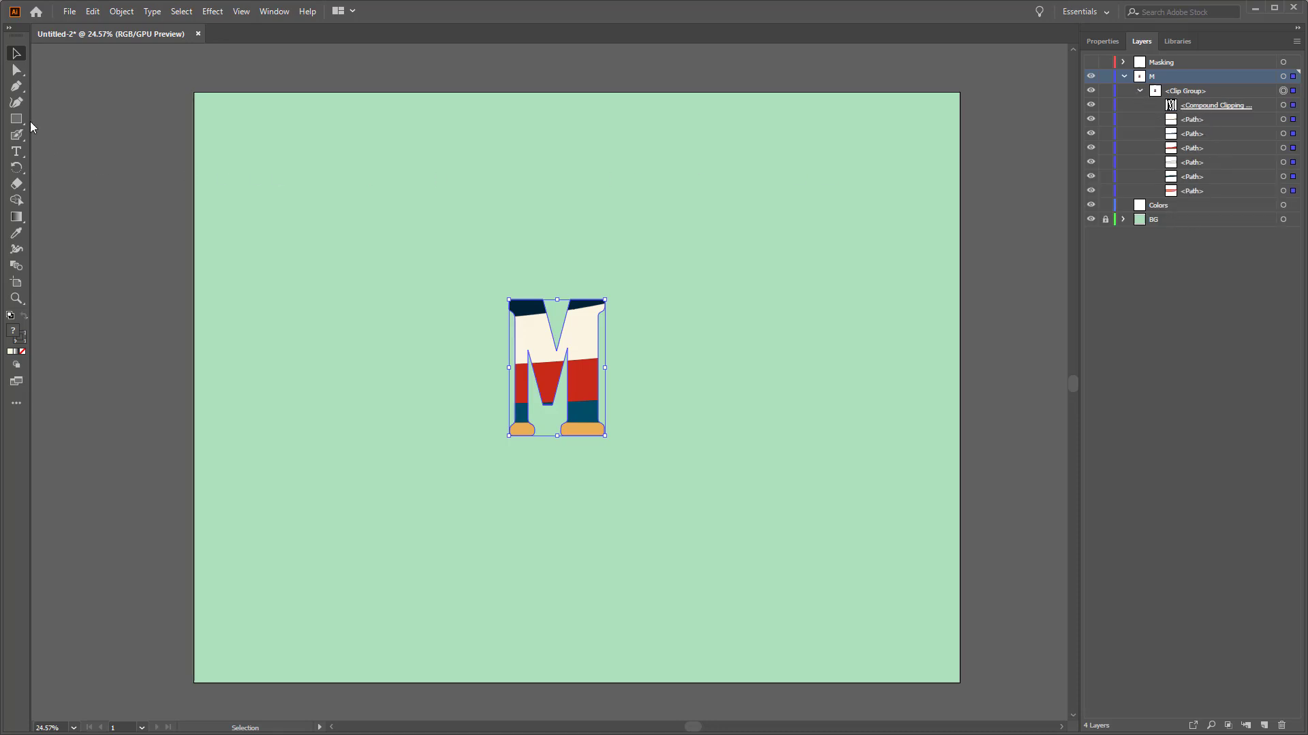
pyautogui.moveTo(16, 119); pyautogui.dragTo(52, 130)
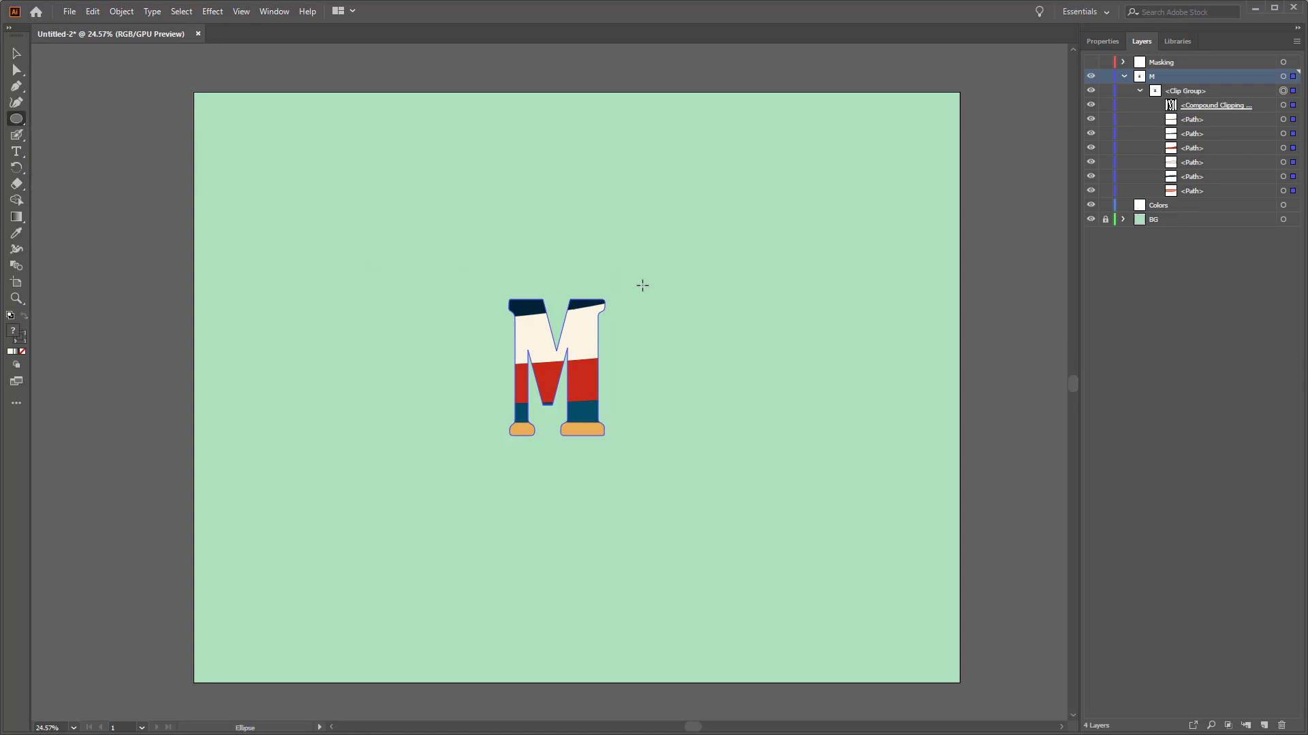
pyautogui.moveTo(696, 249); pyautogui.dragTo(557, 374)
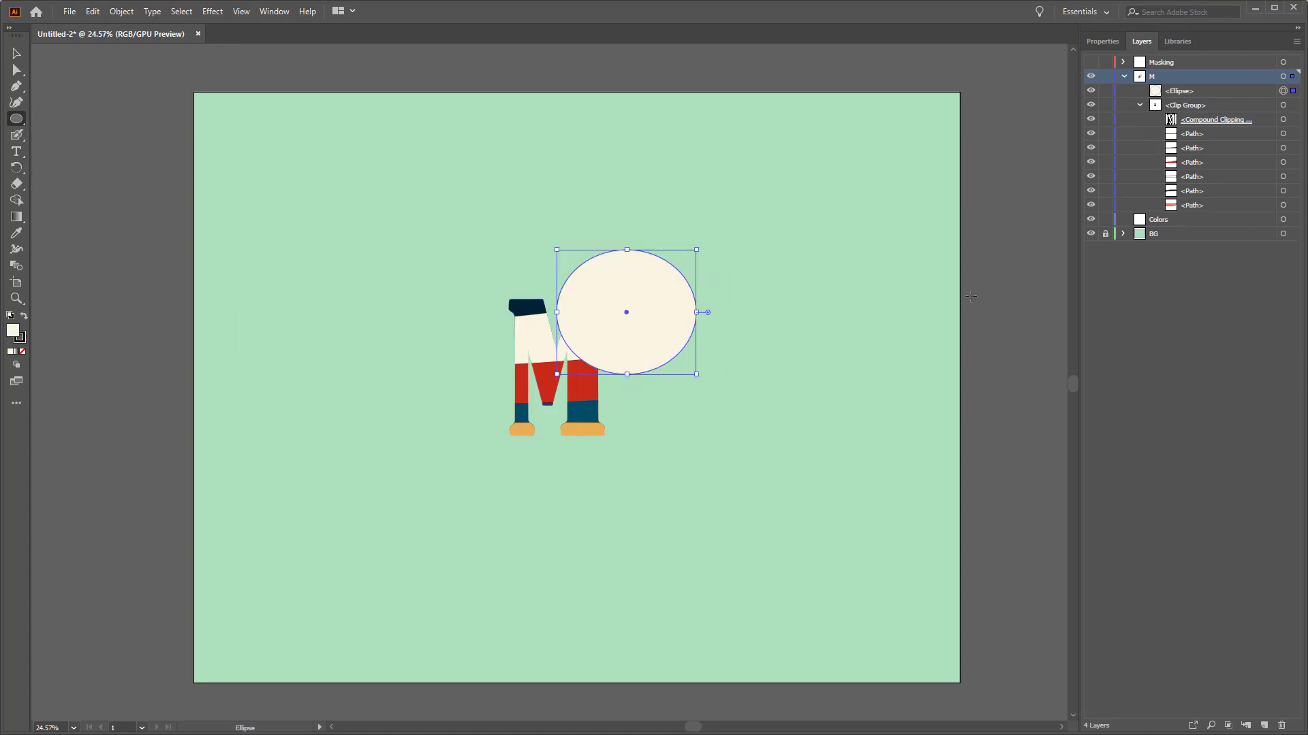
# Fill the ellipse dark teal and move it into the M's clip group in Layers
pyautogui.click(1102, 41)
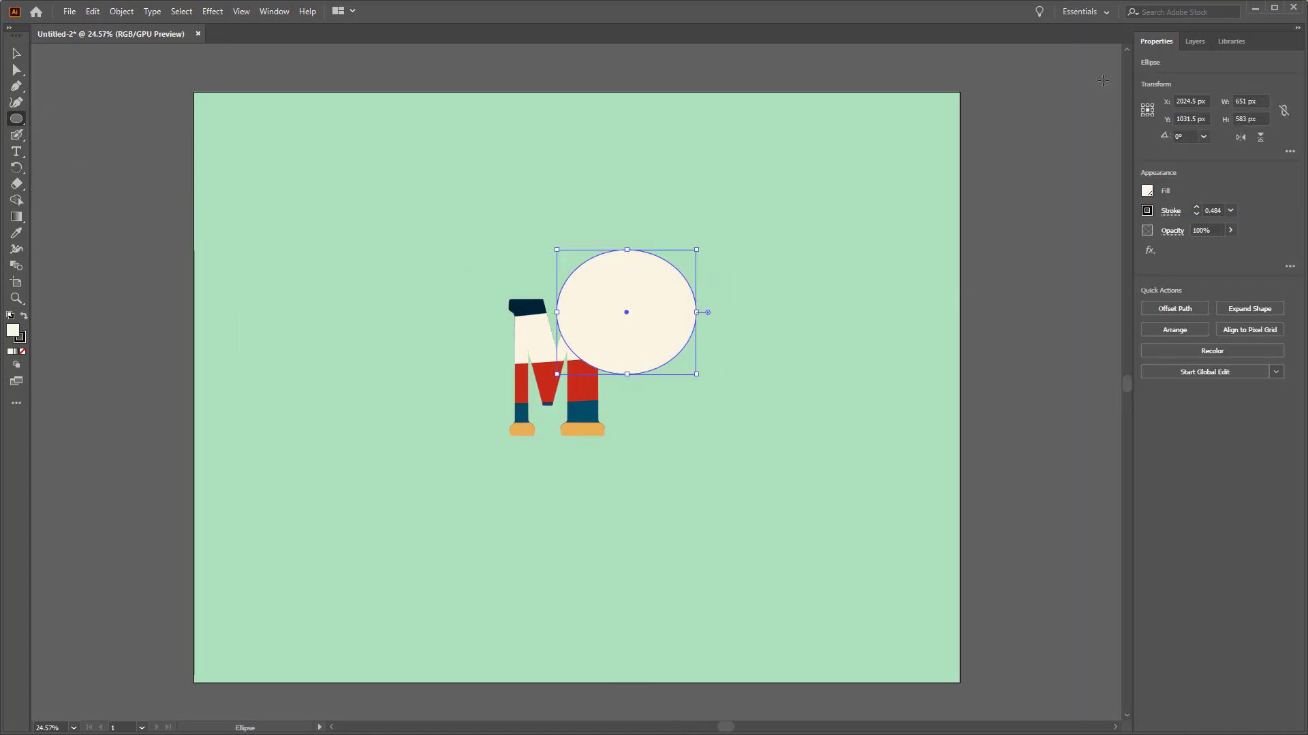
pyautogui.click(1147, 191)
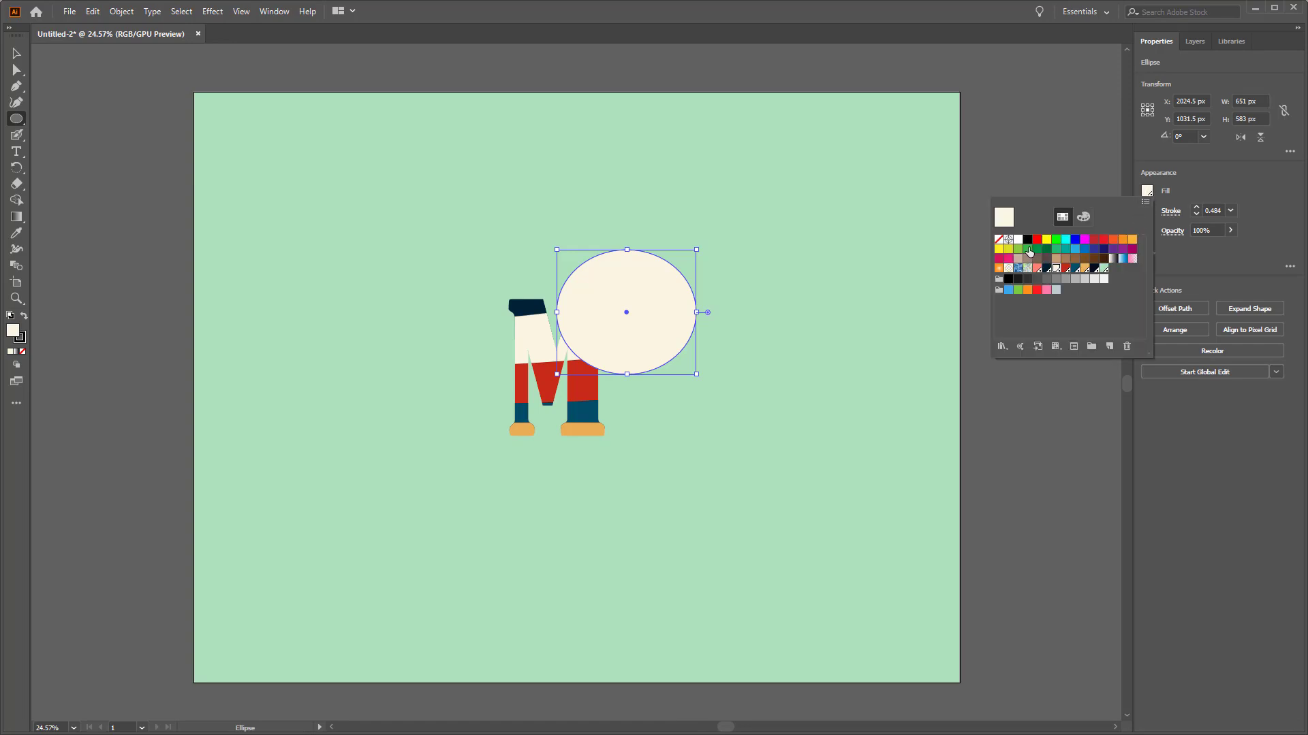
pyautogui.click(1075, 269)
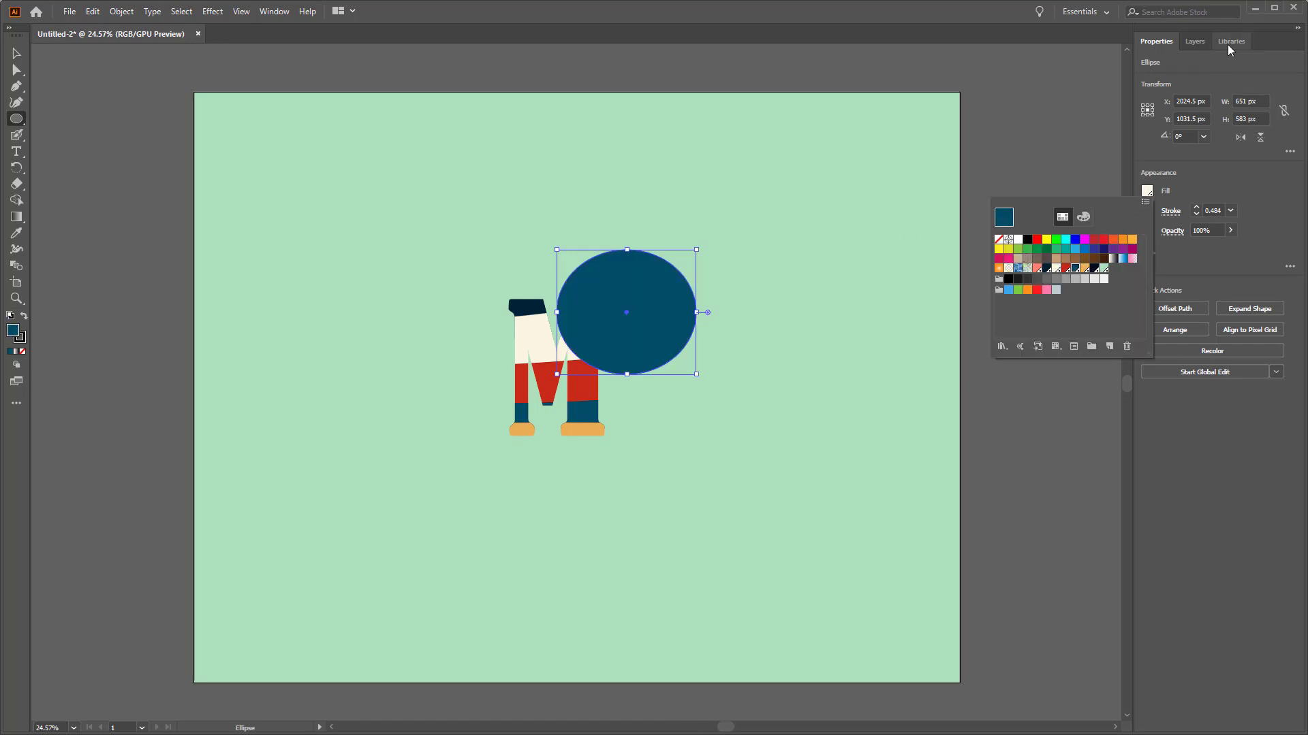
pyautogui.click(1195, 42)
pyautogui.click(1194, 42)
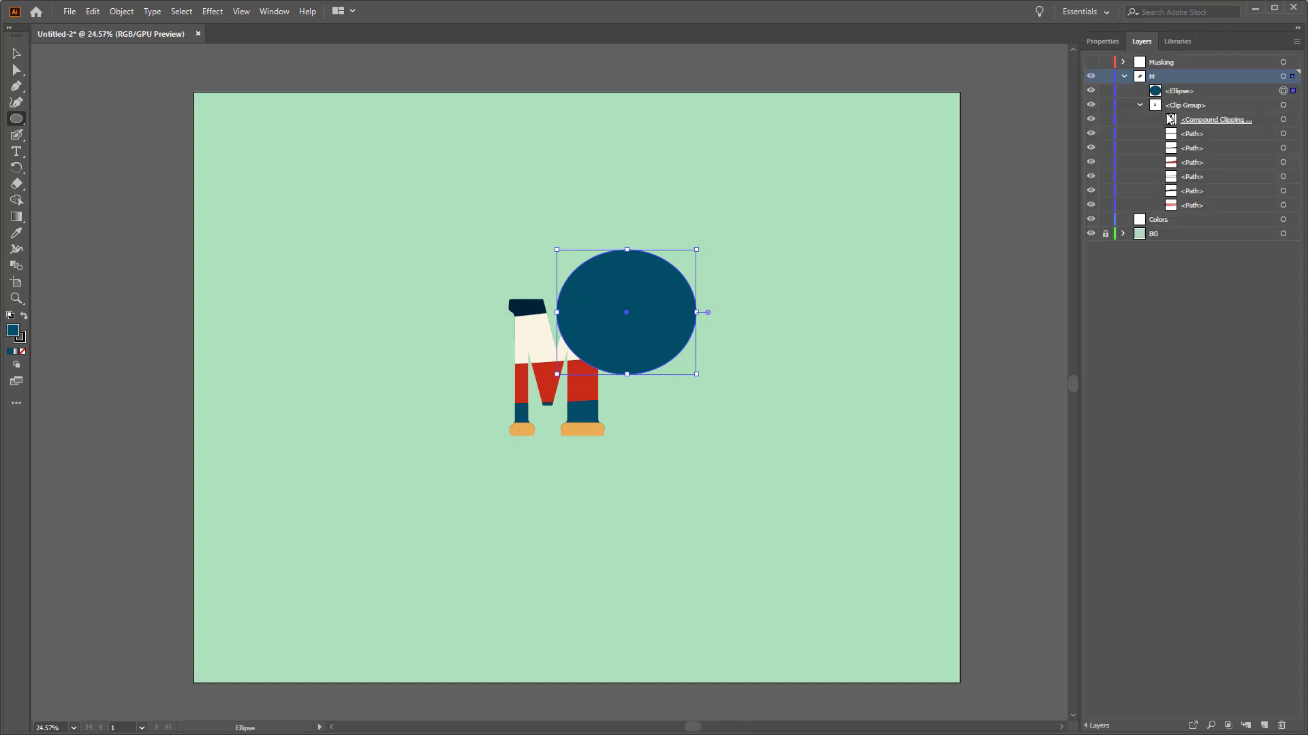
pyautogui.moveTo(1170, 119); pyautogui.dragTo(1171, 109)
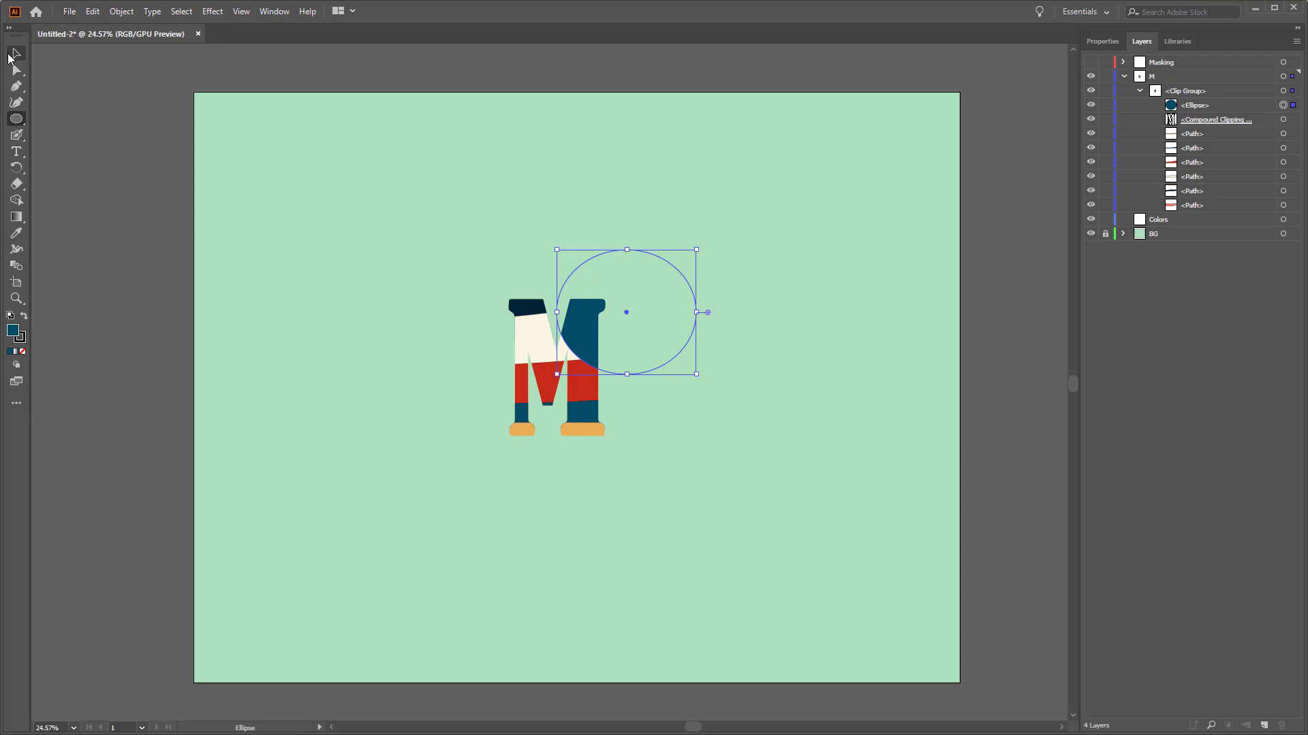
# Raise the teal ellipse, then drag the M's top-right anchors up and outward into a slanted peak
pyautogui.click(17, 53)
pyautogui.moveTo(651, 359); pyautogui.dragTo(665, 315)
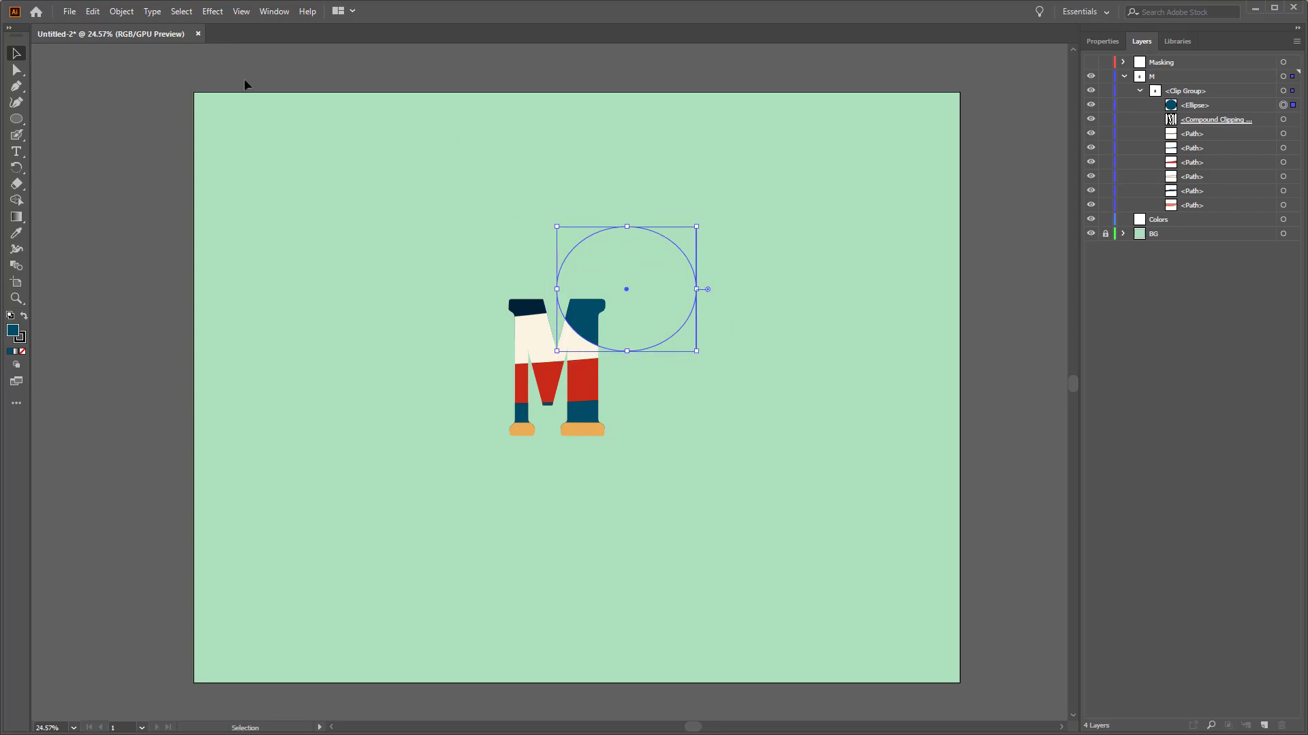
pyautogui.click(1283, 90)
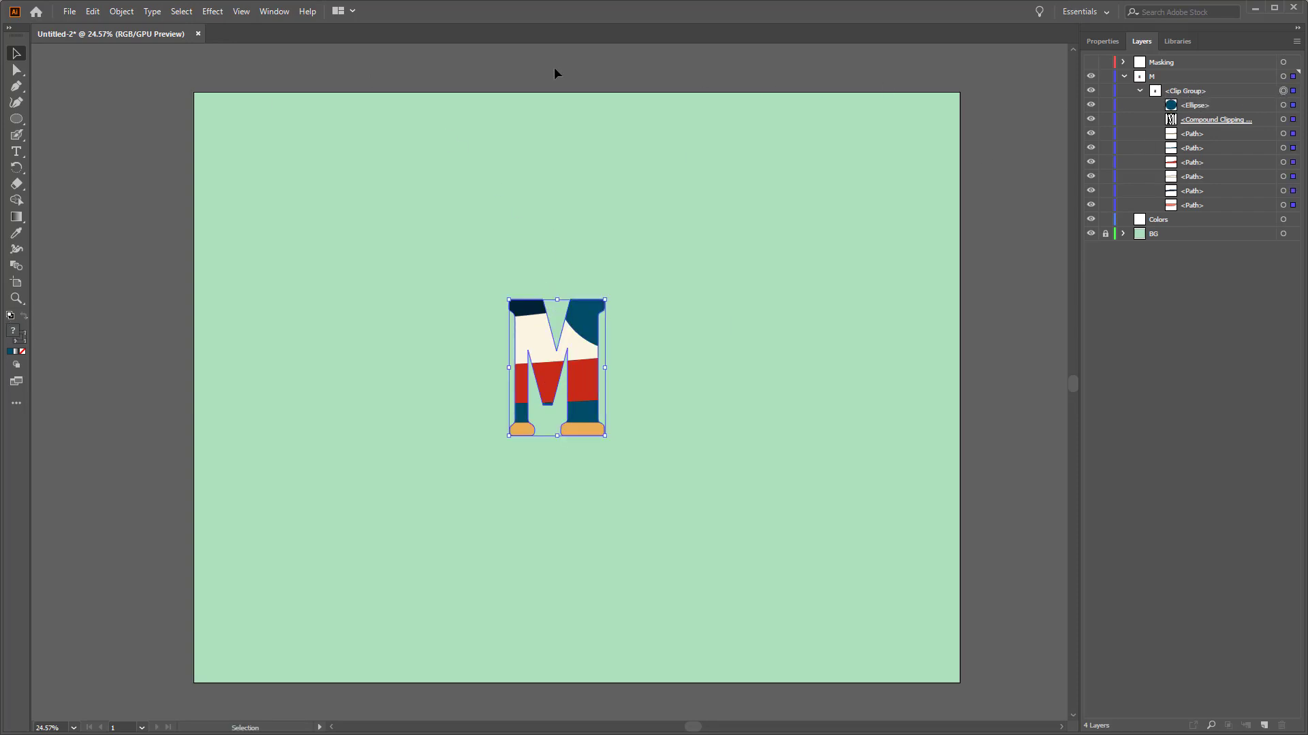
pyautogui.click(18, 70)
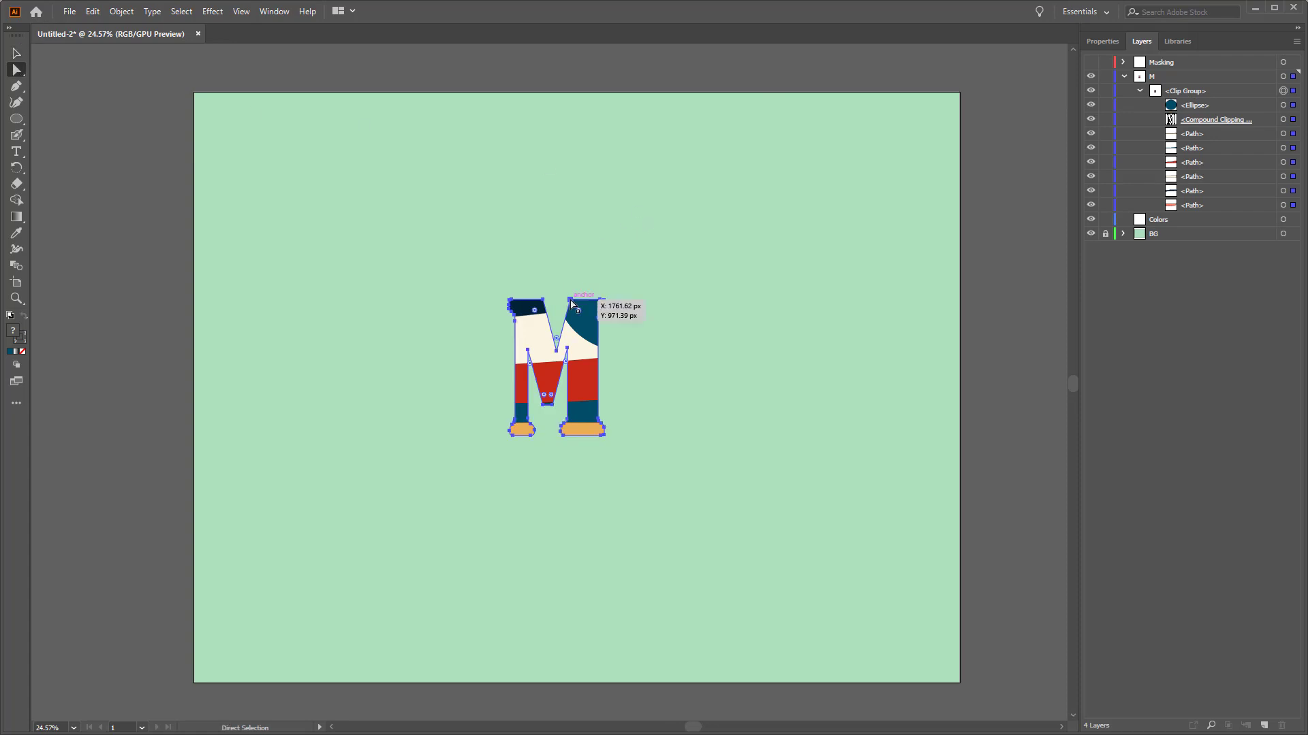
pyautogui.moveTo(571, 304); pyautogui.dragTo(558, 277)
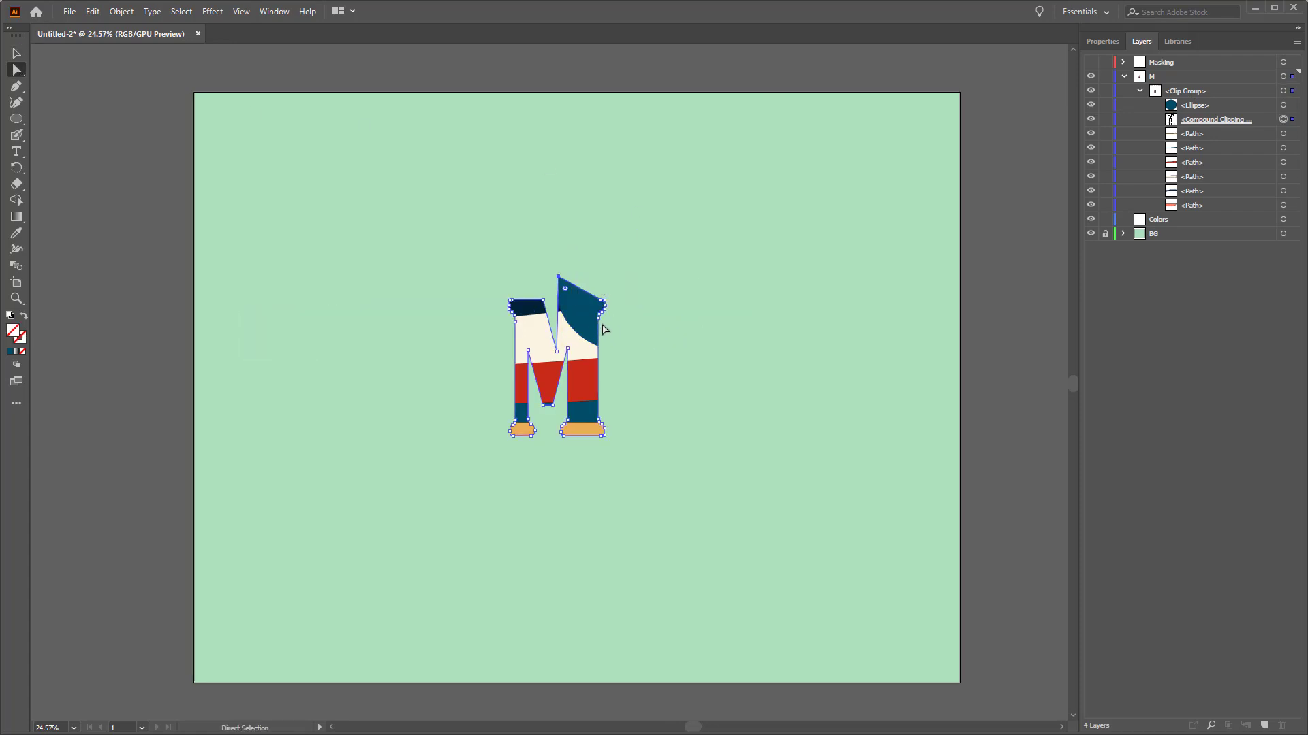
pyautogui.moveTo(602, 326)
pyautogui.mouseDown()
pyautogui.moveTo(611, 317)
pyautogui.moveTo(615, 339)
pyautogui.mouseUp()
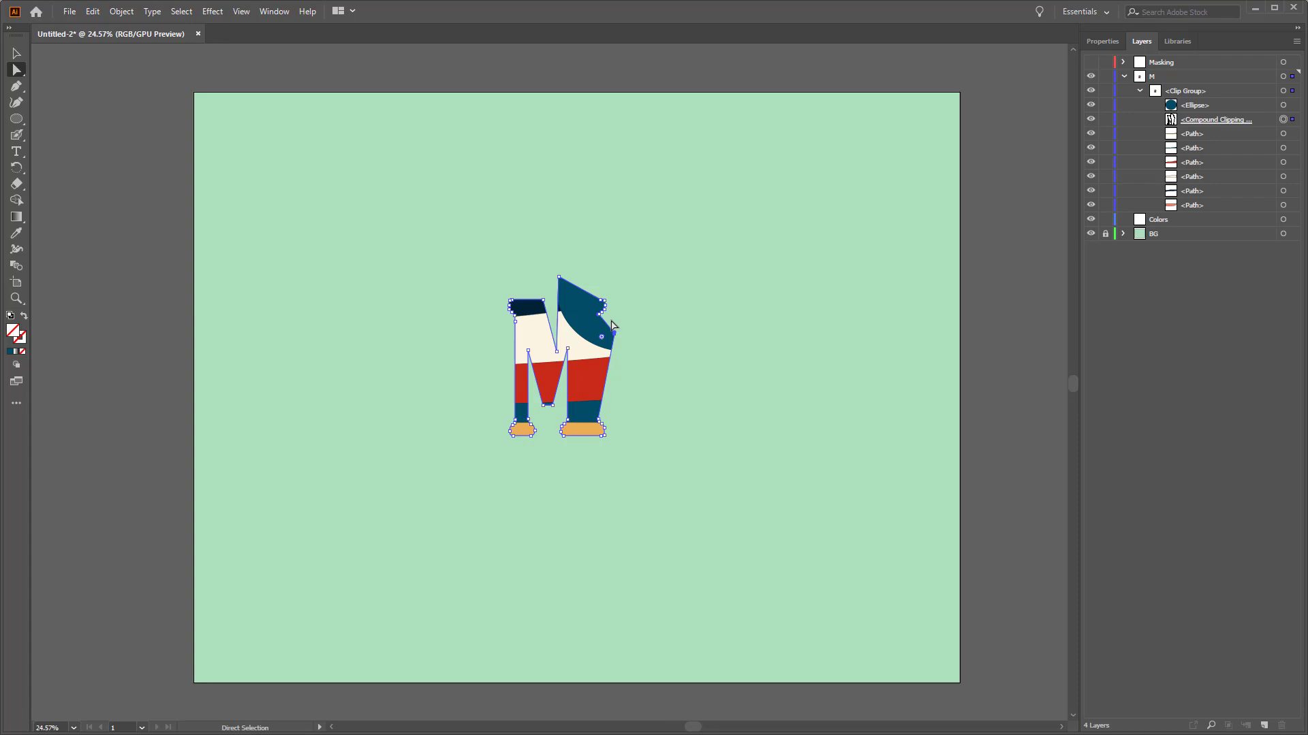
# Undo four times, reverting the anchor edits, ellipse moves and the added ellipse
pyautogui.press('alt')
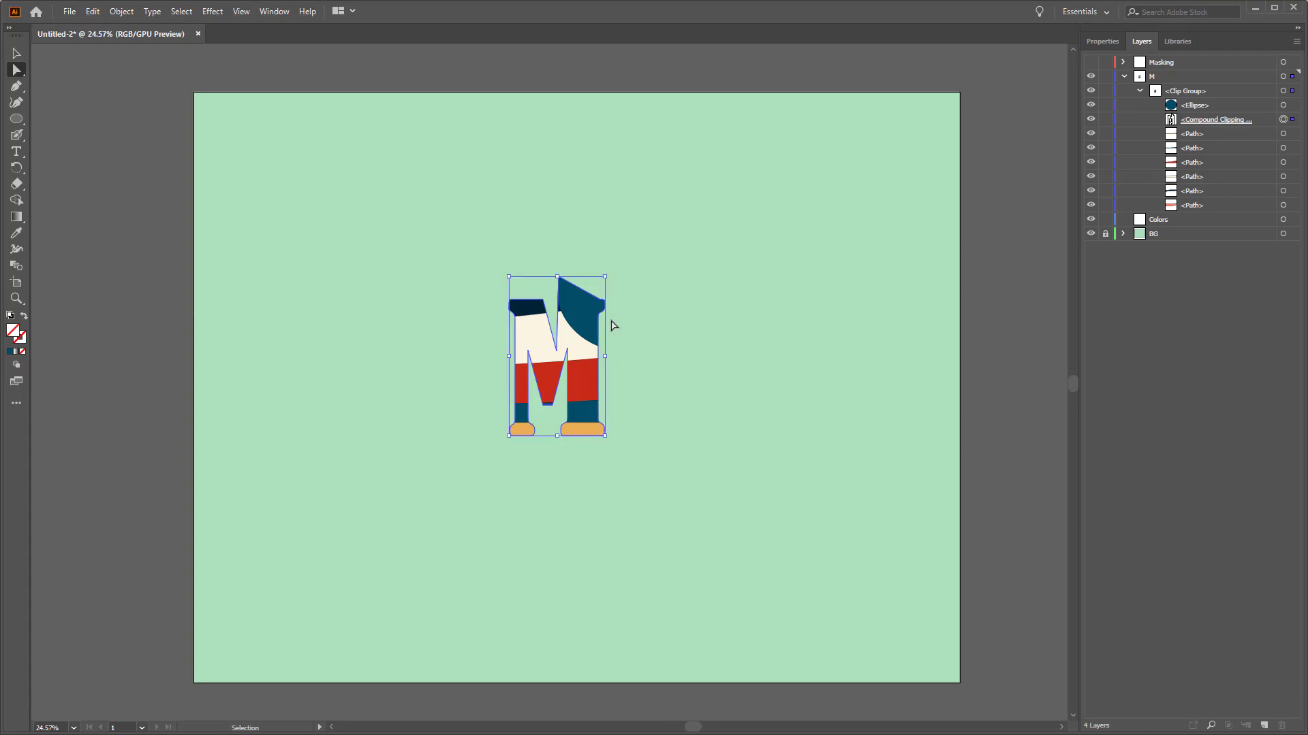
pyautogui.hotkey('ctrl', 'z')
pyautogui.hotkey('ctrl', 'z')
pyautogui.hotkey('ctrl', 'z')
pyautogui.hotkey('ctrl', 'z')
pyautogui.hotkey('ctrl', 'z')
pyautogui.hotkey('ctrl', 'z')
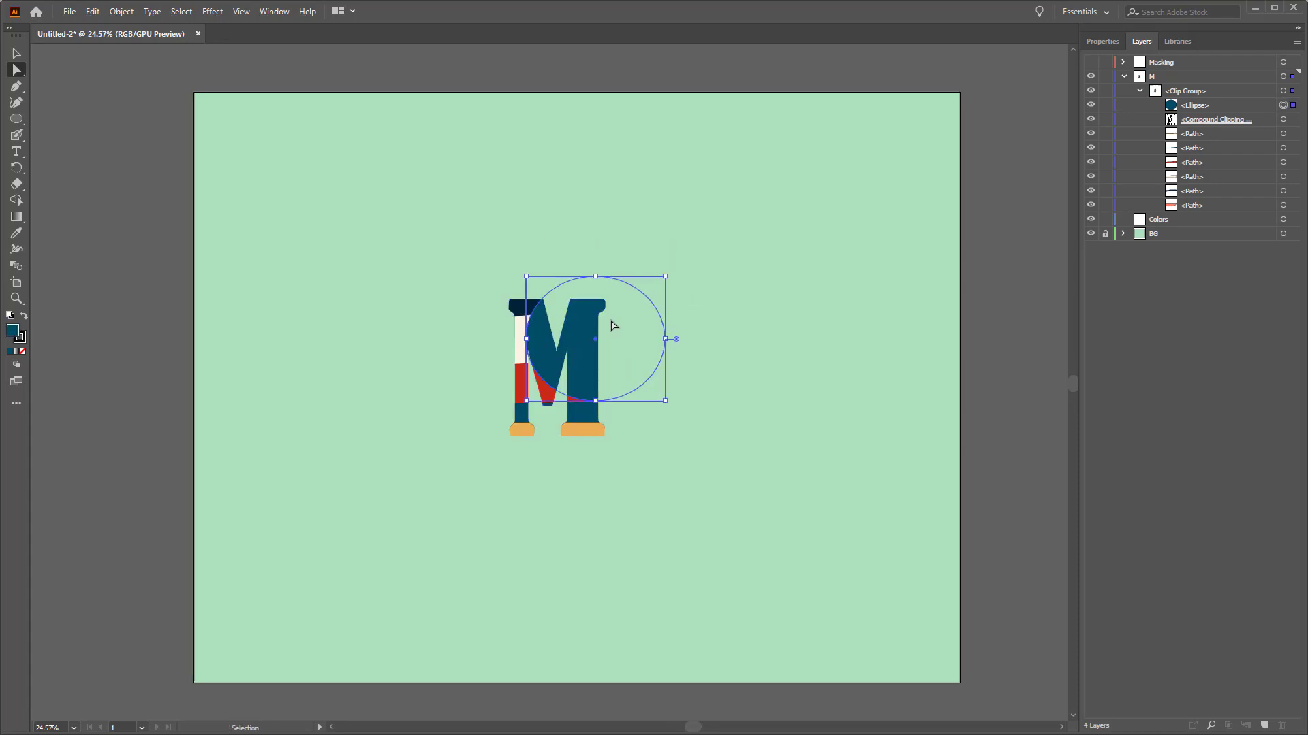
pyautogui.hotkey('ctrl', 'z')
pyautogui.hotkey('ctrl', 'z')
pyautogui.hotkey('ctrl', 'z')
pyautogui.hotkey('ctrl', 'z')
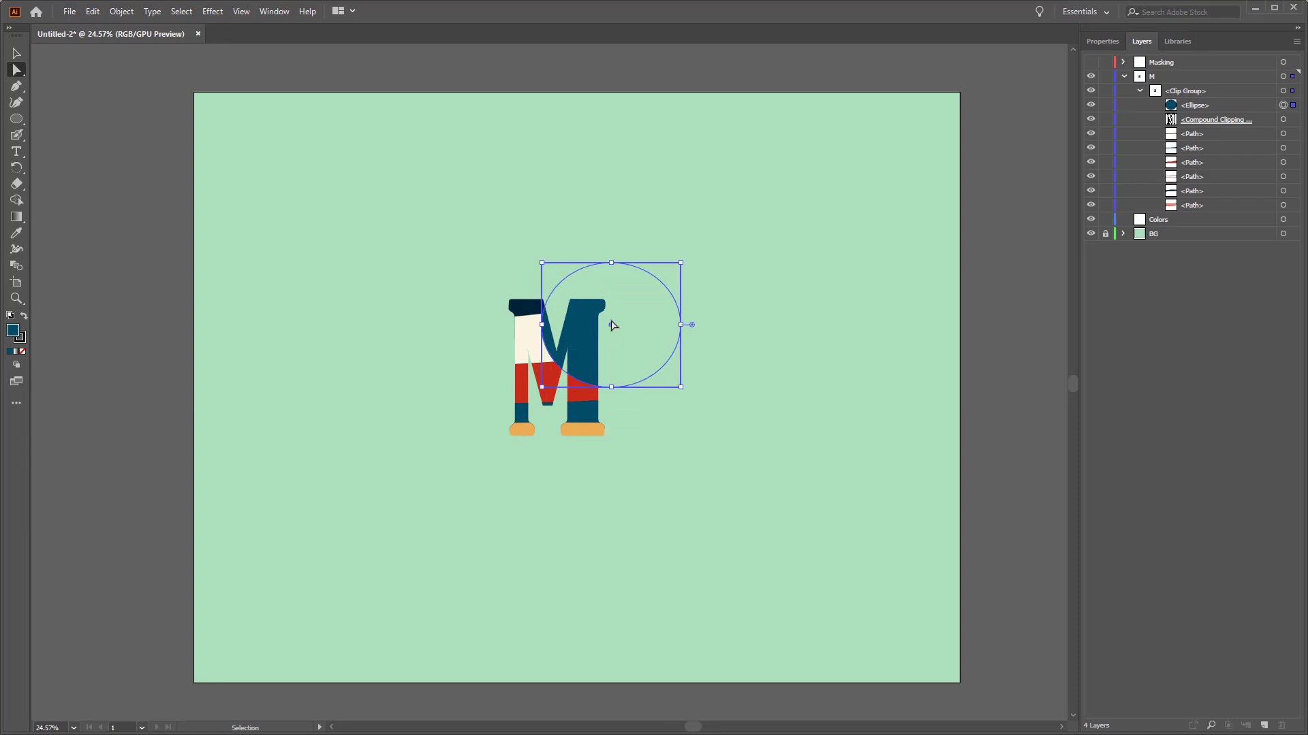
pyautogui.hotkey('ctrl', 'z')
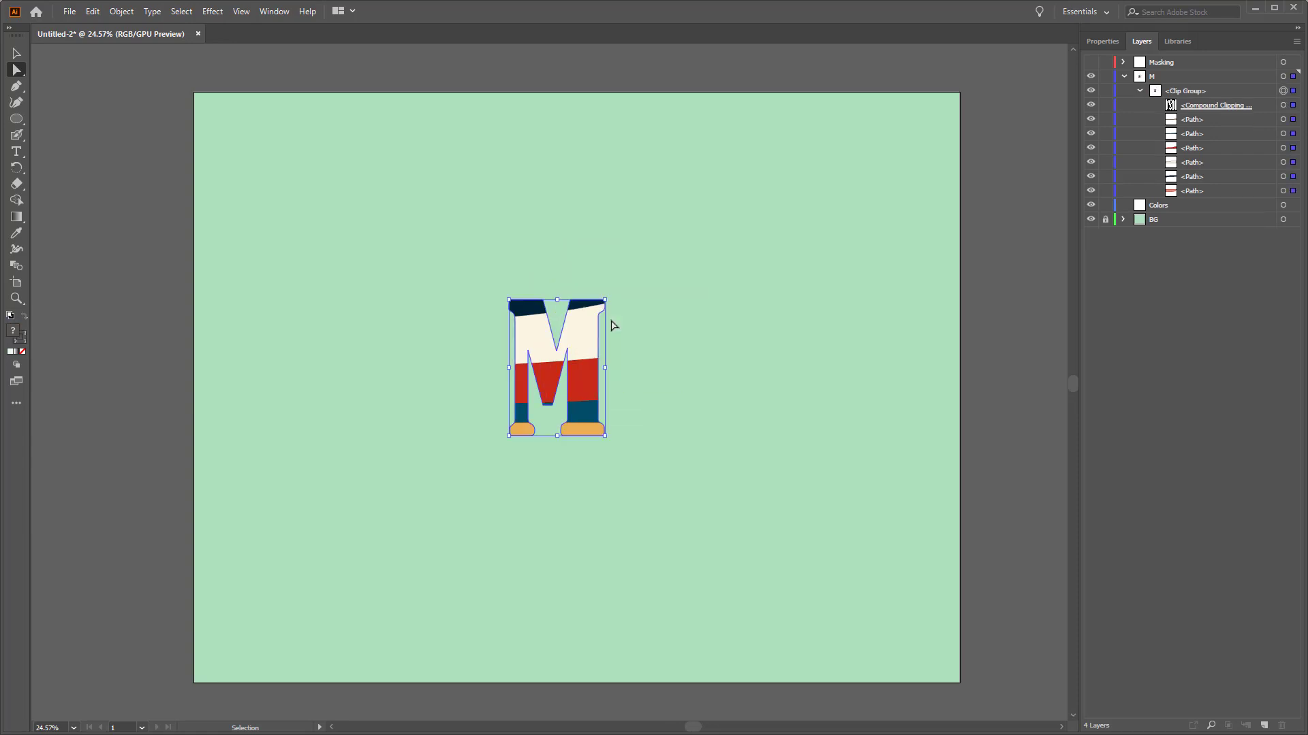
pyautogui.hotkey('ctrl', 'z')
pyautogui.hotkey('ctrl', 'z')
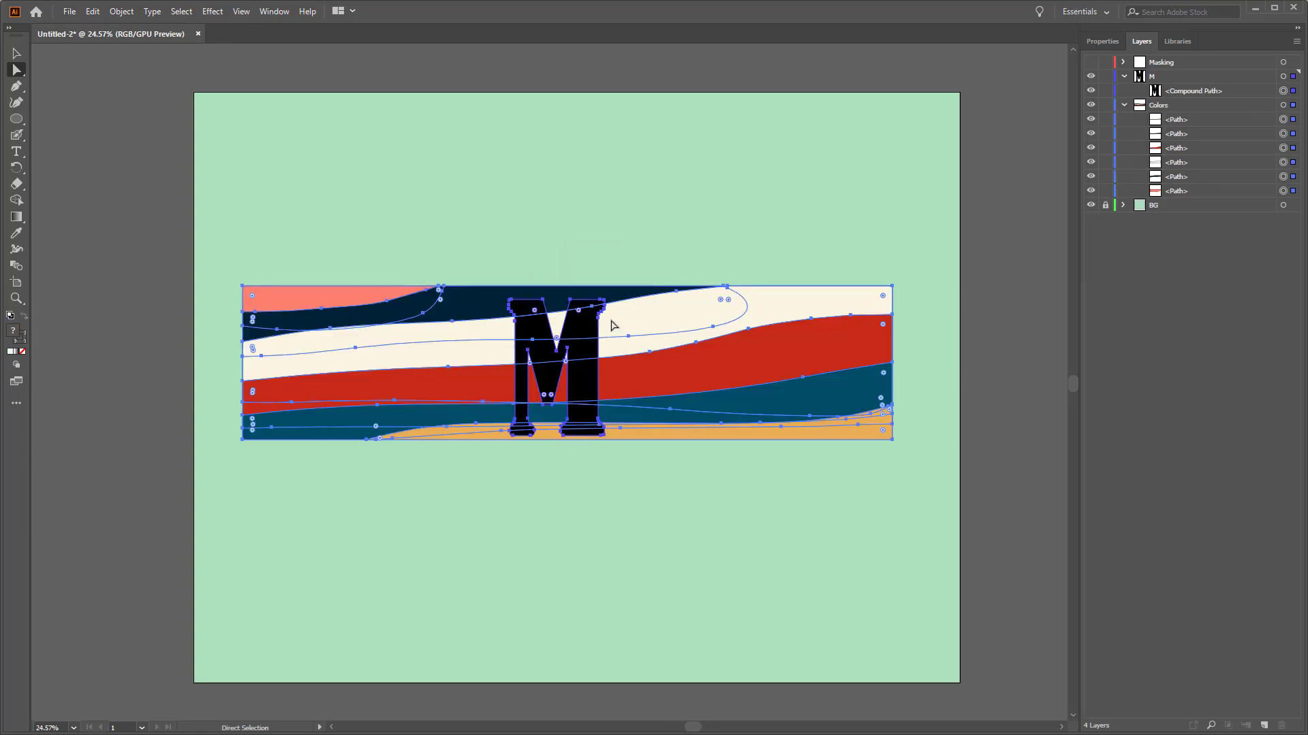
# Hide the M layer, show the Masking layer, then select and deselect the white MASKING text
pyautogui.click(1090, 76)
pyautogui.click(1090, 62)
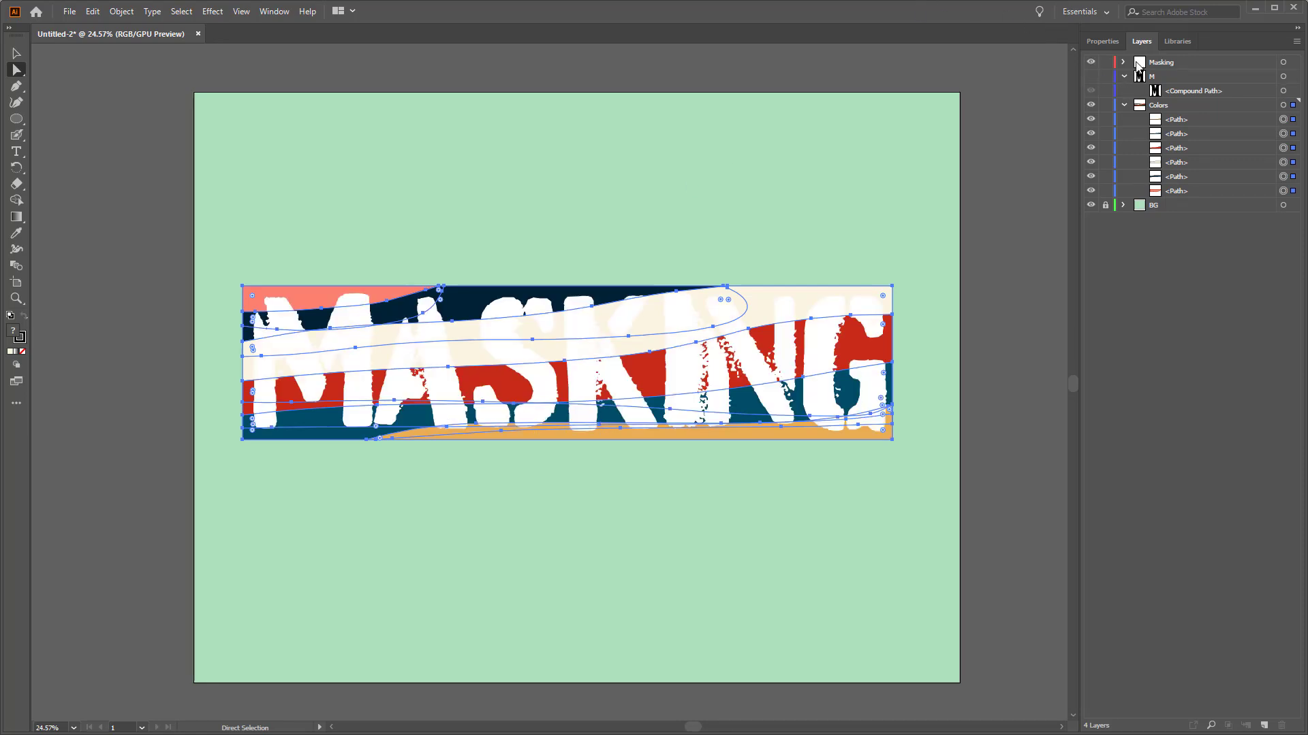
pyautogui.click(1200, 64)
pyautogui.click(1283, 63)
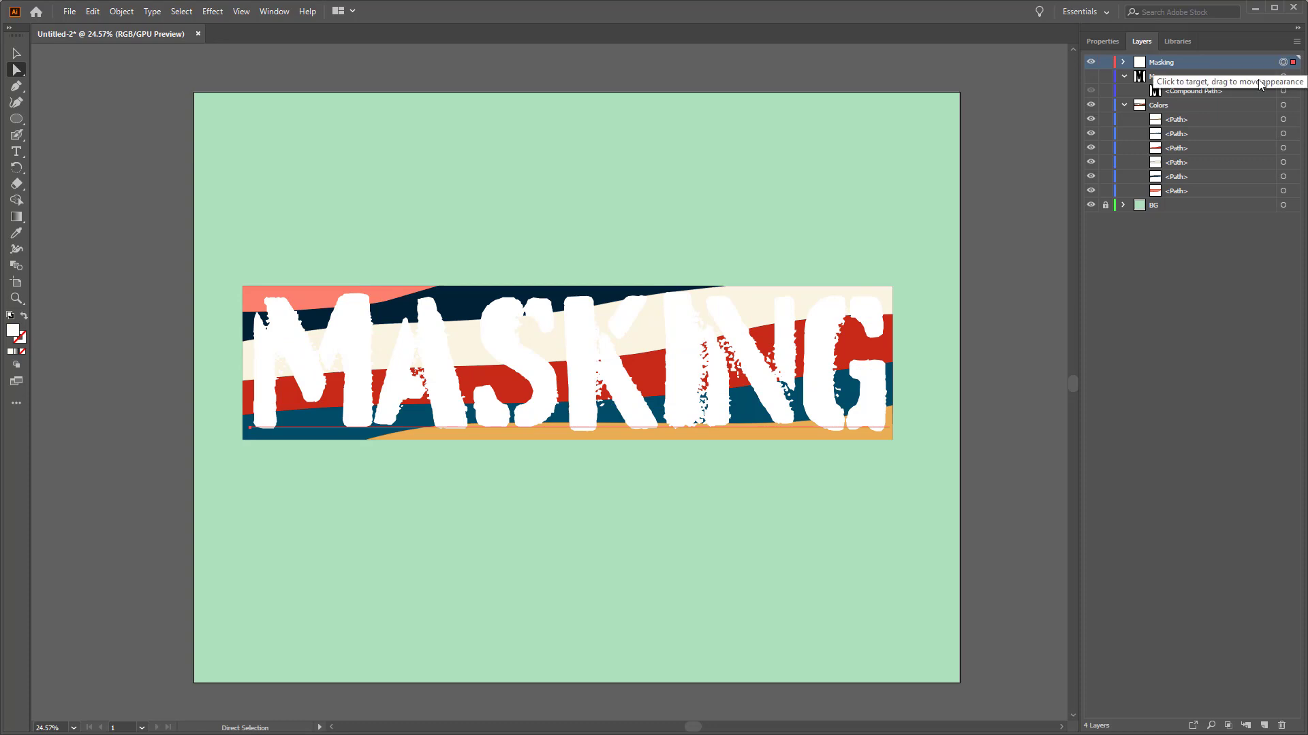
pyautogui.click(21, 159)
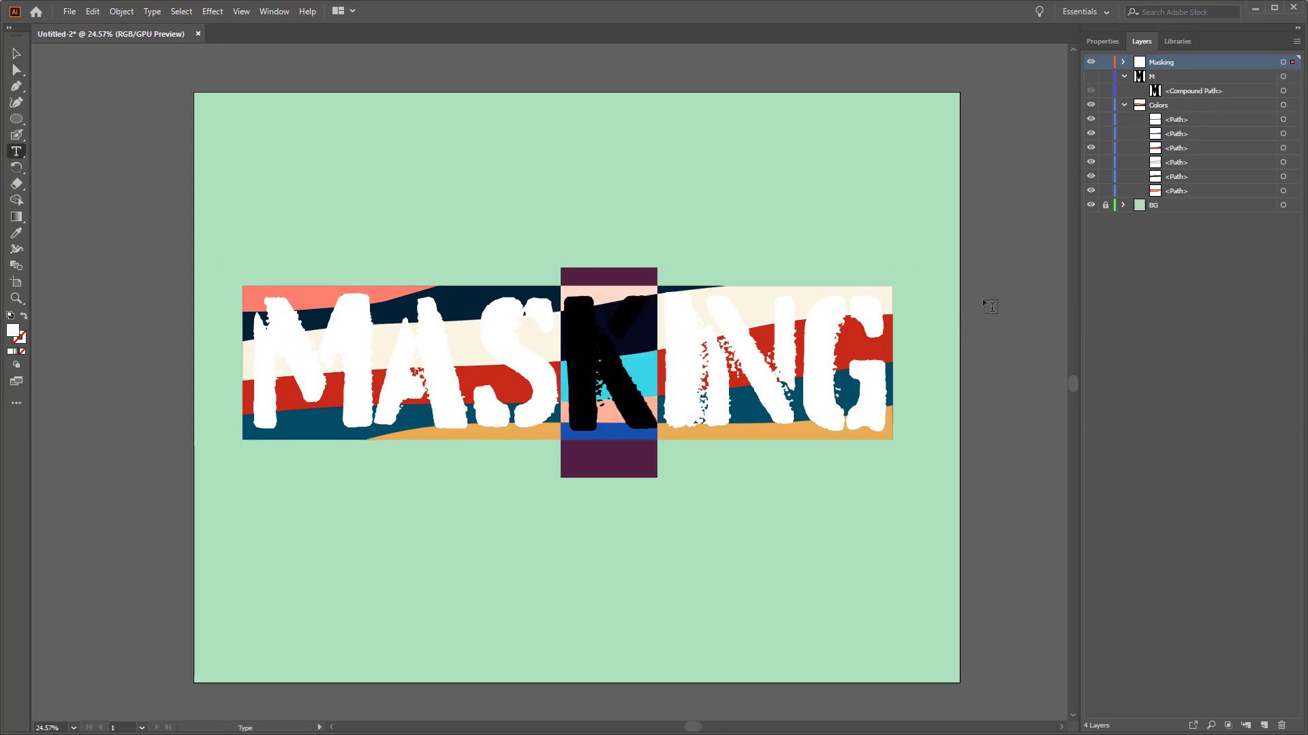
pyautogui.click(18, 56)
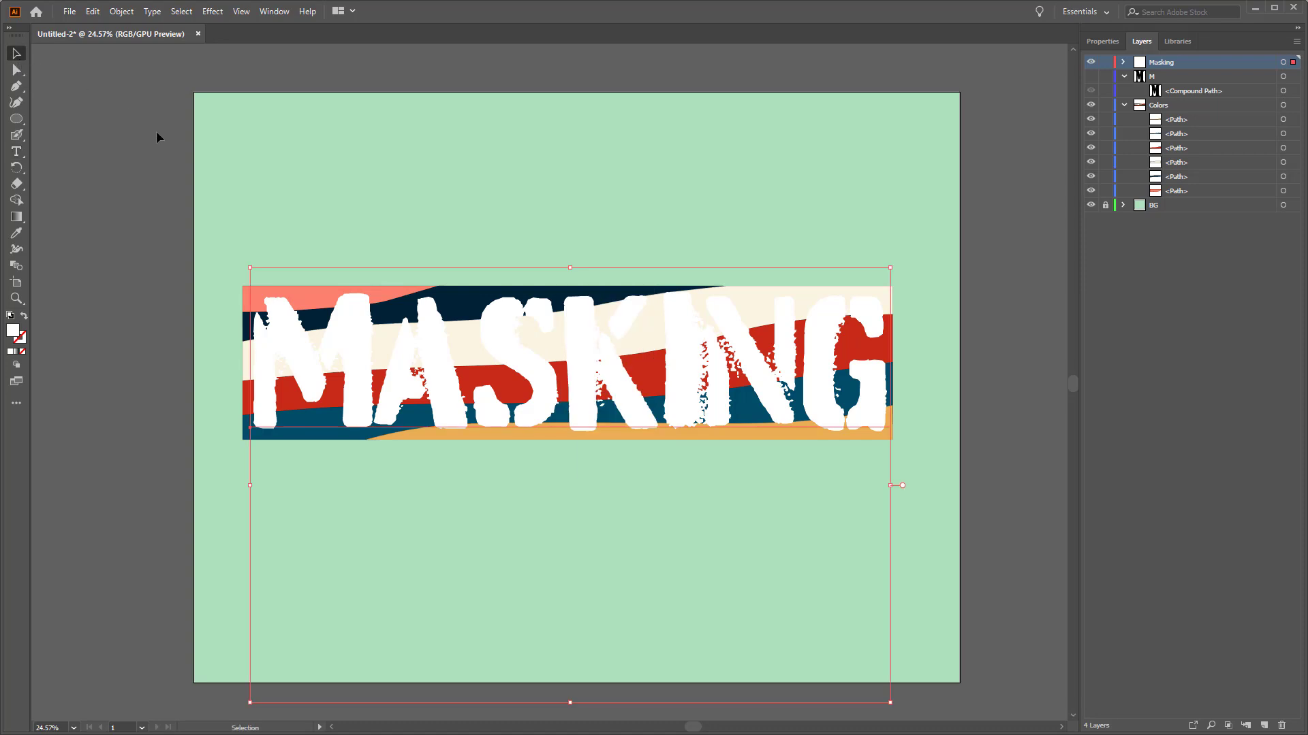
pyautogui.click(126, 153)
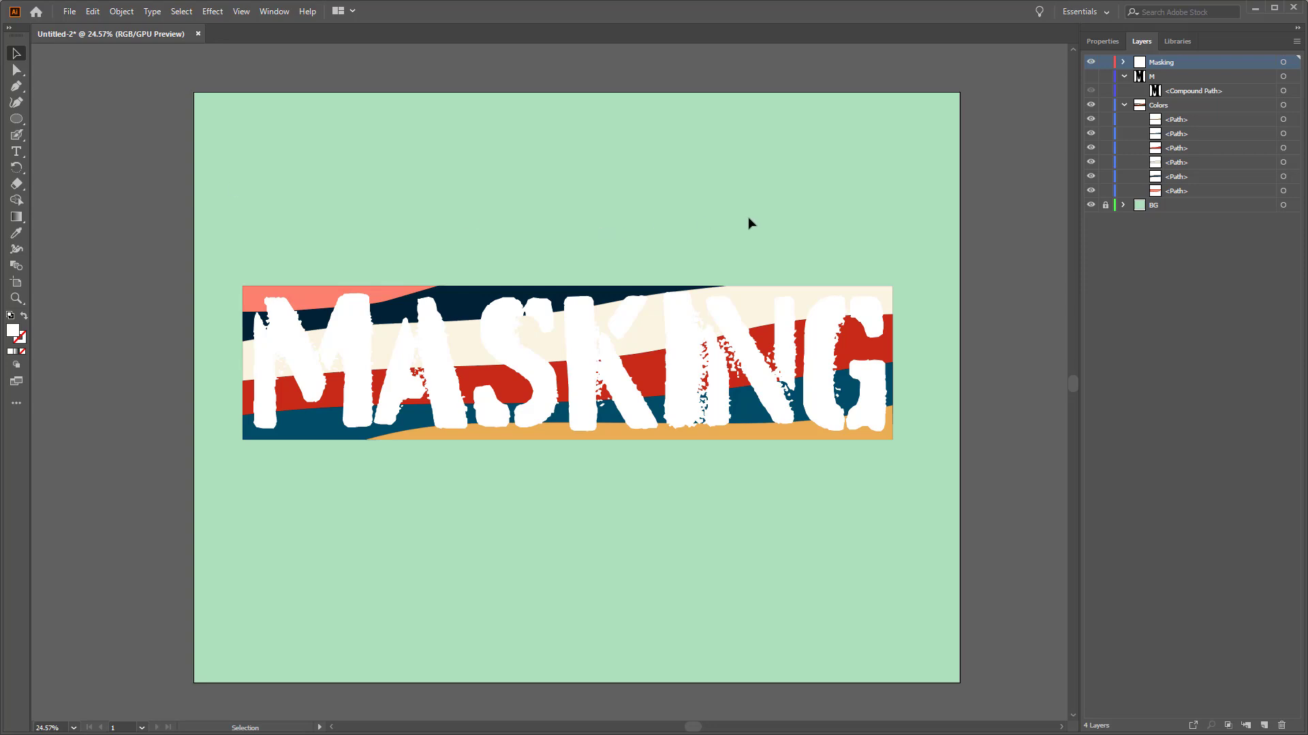
# Cut the MASKING text and select all six stripe paths on the Colors layer
pyautogui.click(588, 370)
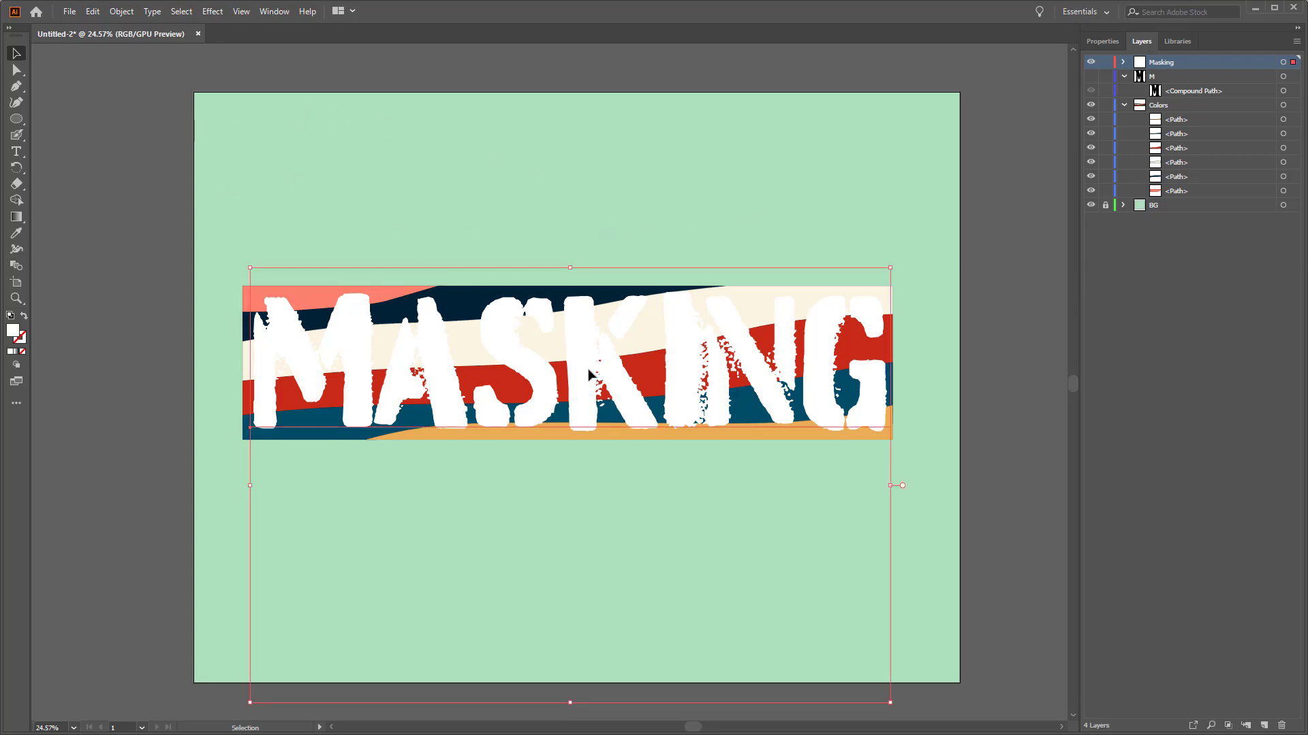
pyautogui.hotkey('ctrl', 'shift', 'a')
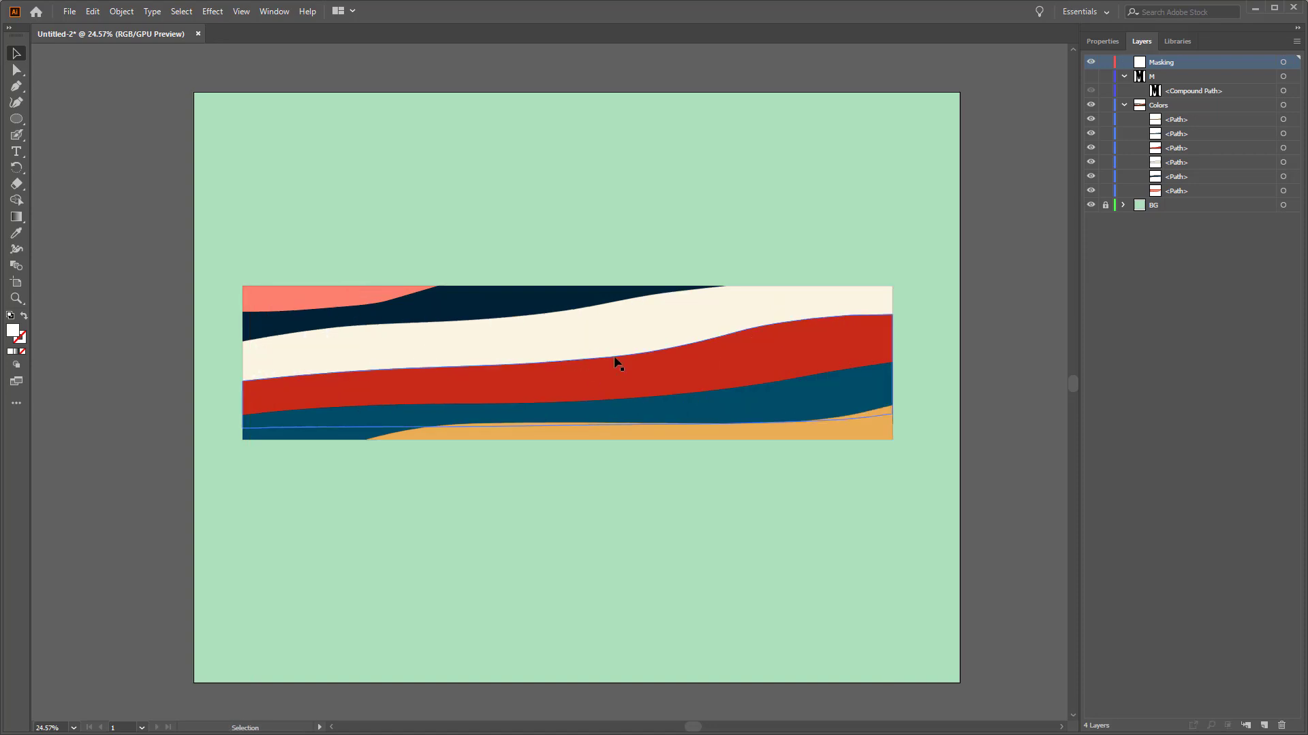
pyautogui.click(1187, 106)
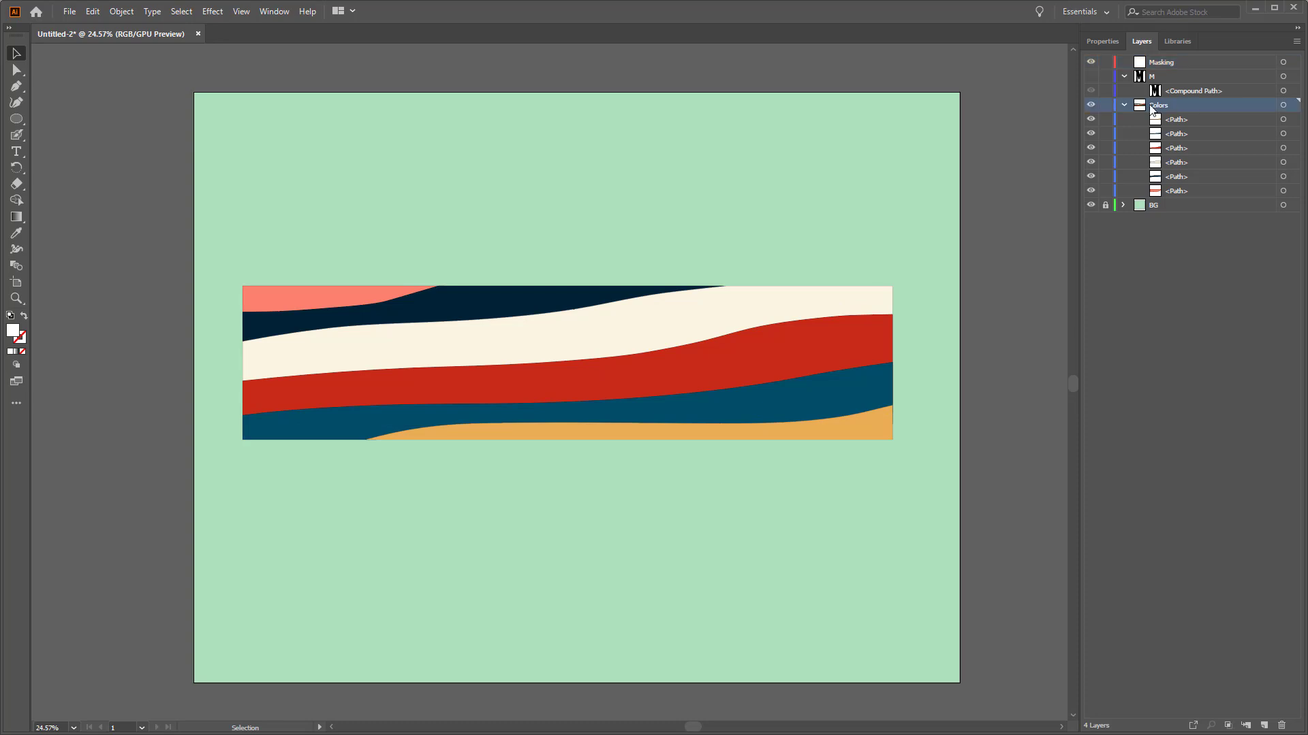
pyautogui.click(1283, 106)
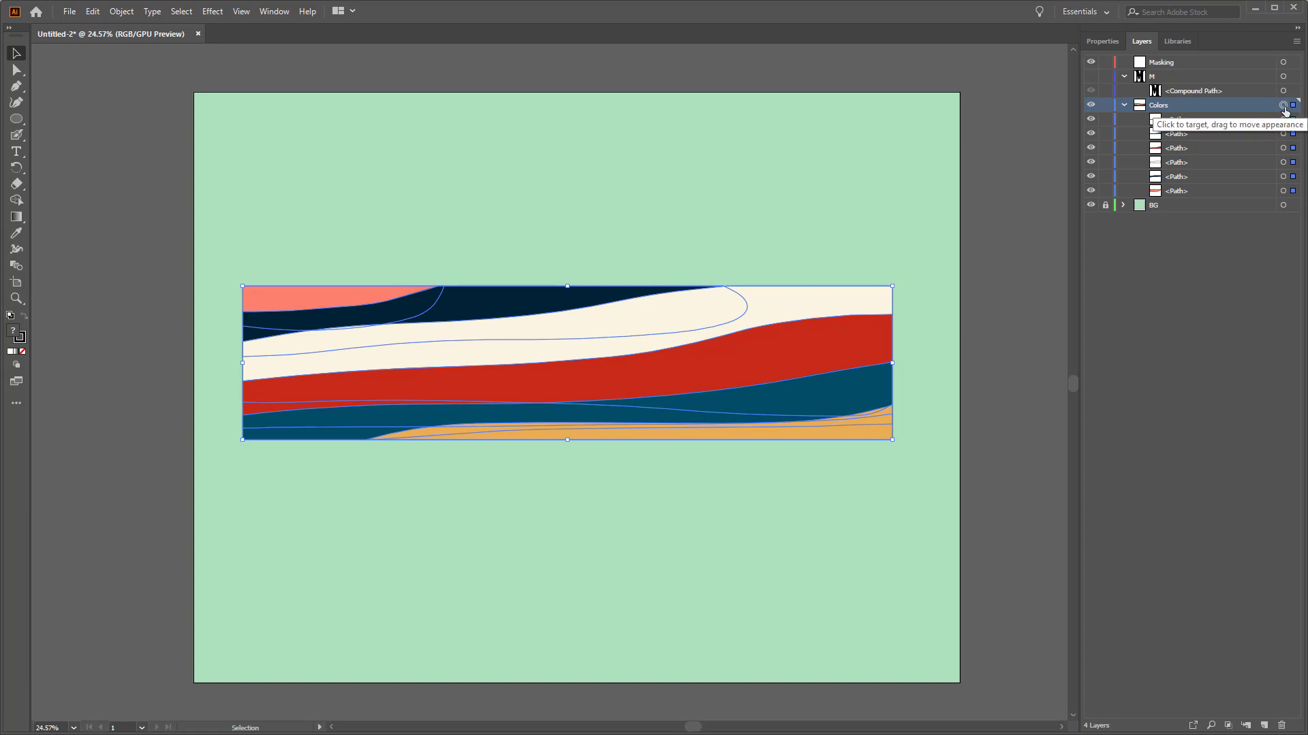
# Step through the individual stripe paths, then reselect the whole Colors layer
pyautogui.click(1223, 120)
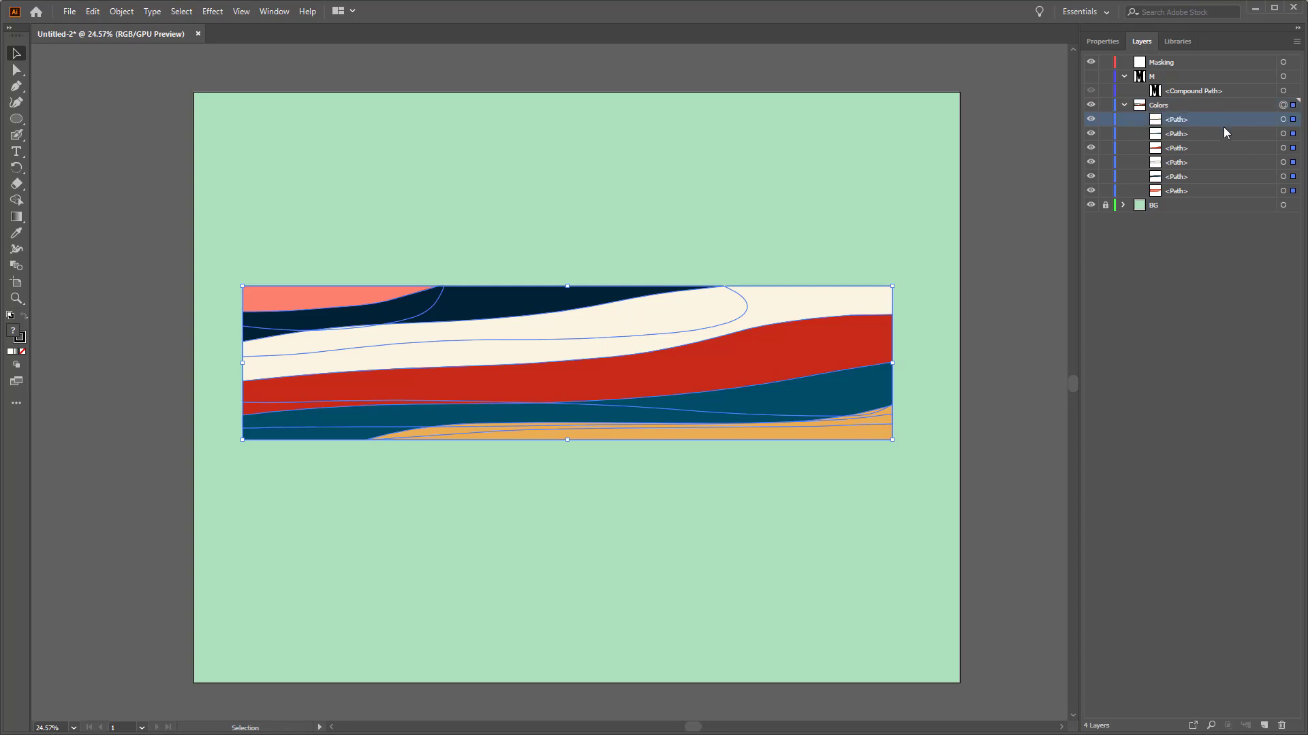
pyautogui.click(1223, 135)
pyautogui.click(1223, 150)
pyautogui.click(1223, 164)
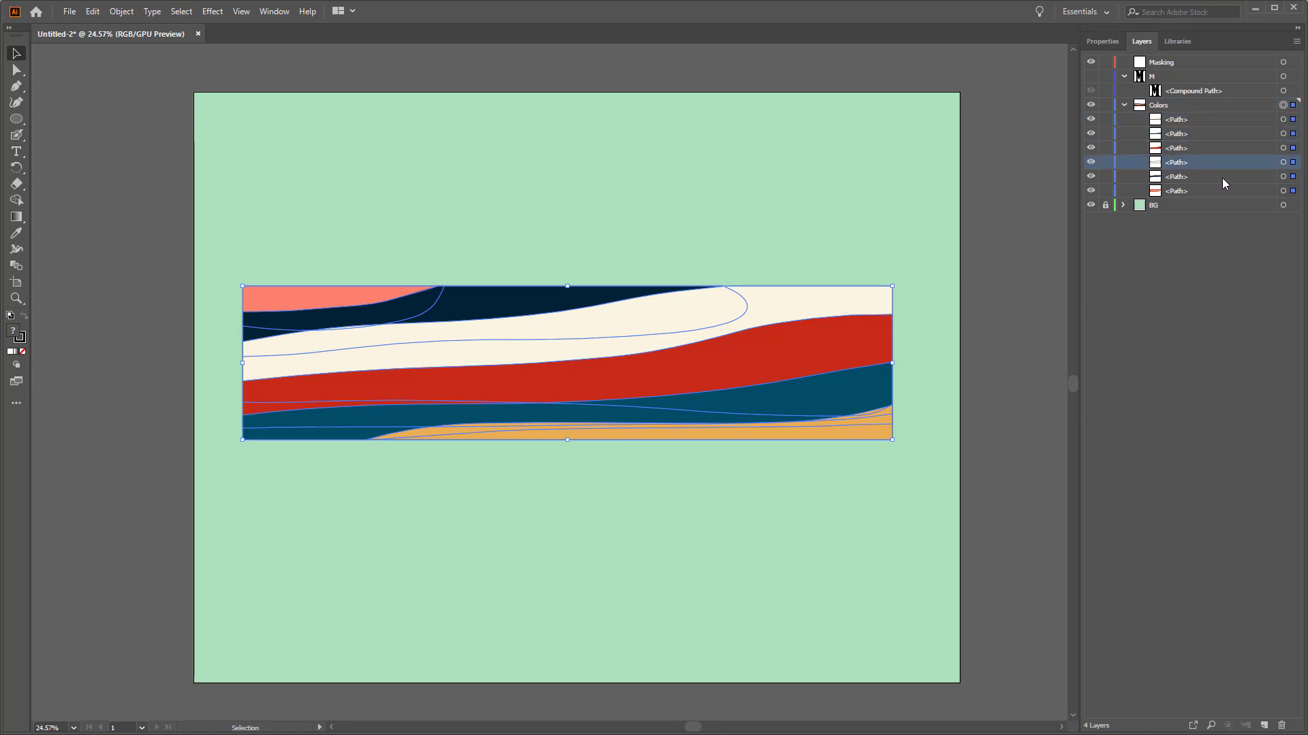
pyautogui.click(1222, 178)
pyautogui.click(1217, 194)
pyautogui.click(1225, 106)
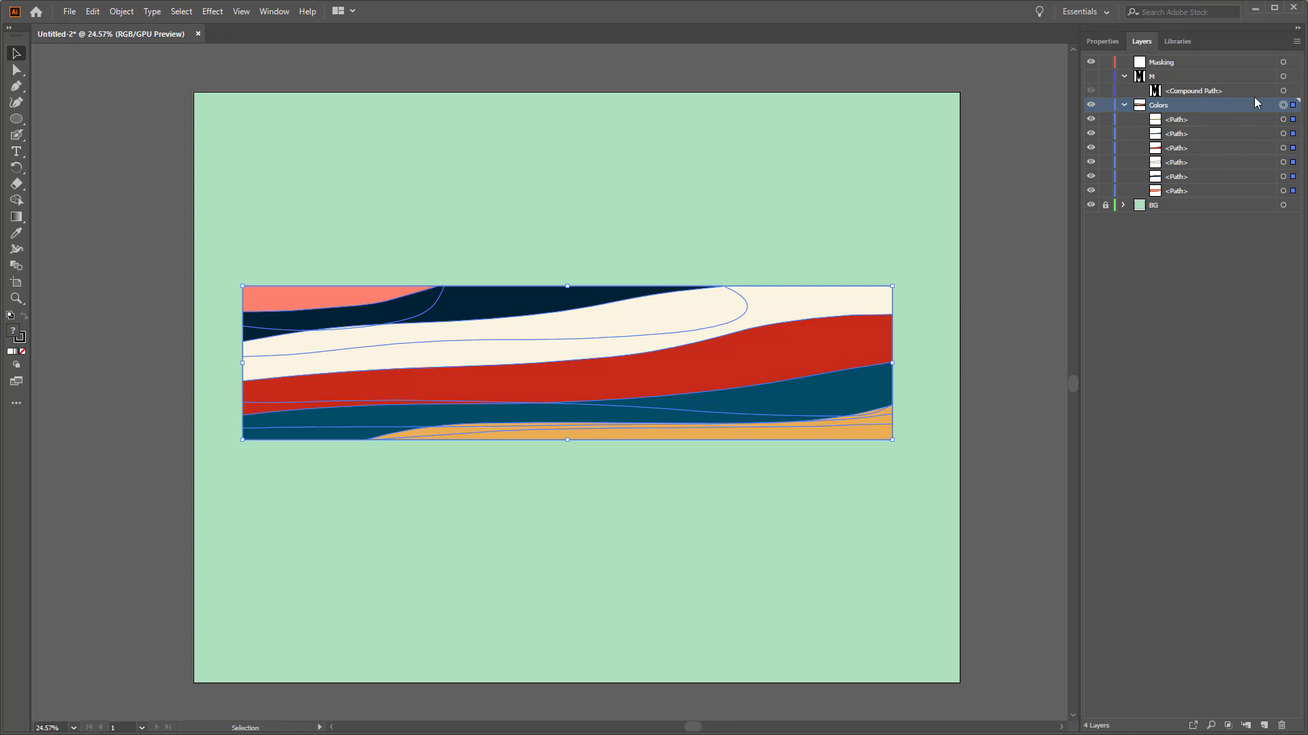
# Apply Make Mask from the stripes' Opacity settings in Properties
pyautogui.click(1103, 43)
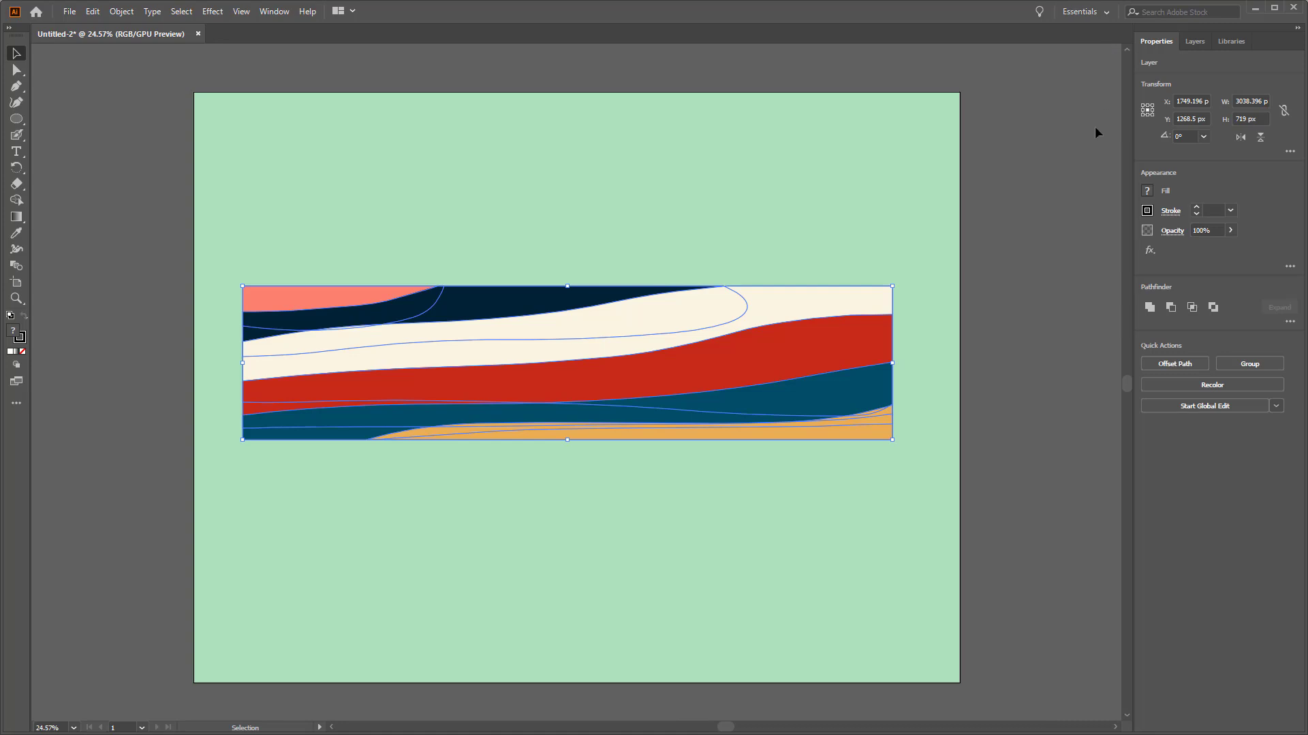
pyautogui.click(1173, 231)
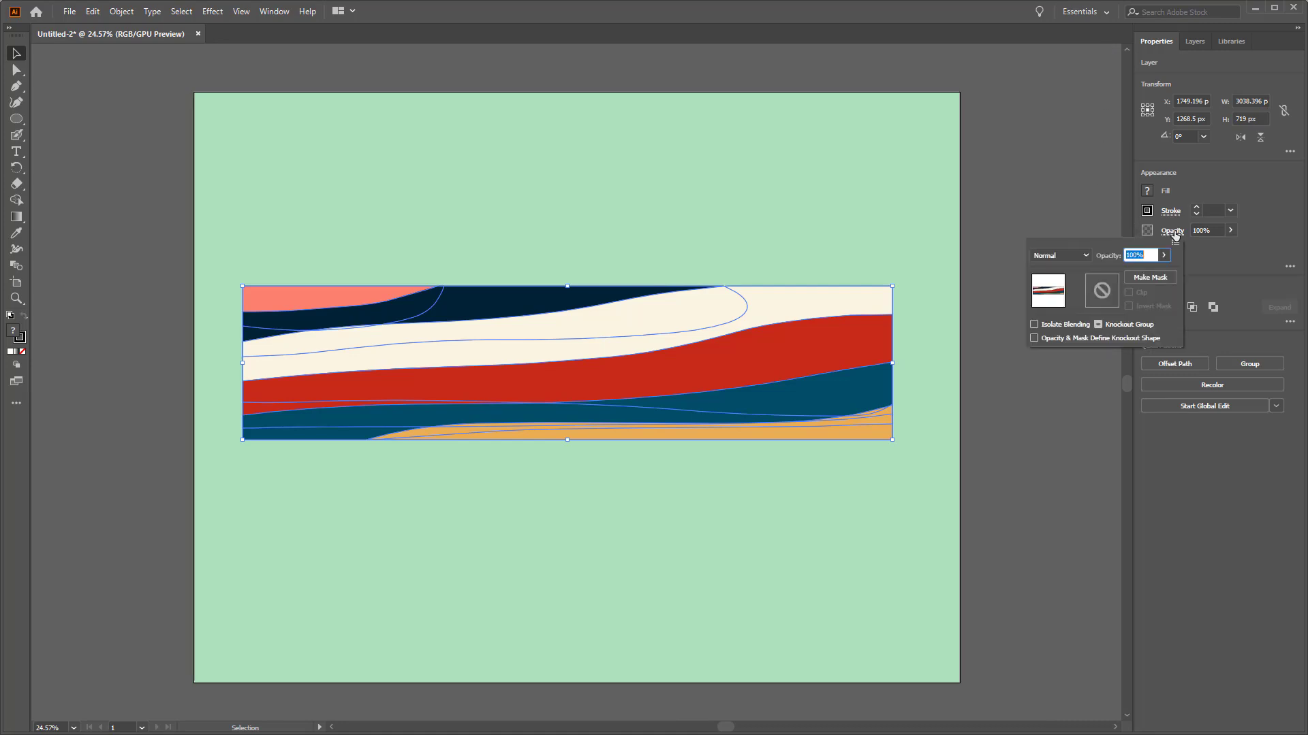
pyautogui.click(1140, 278)
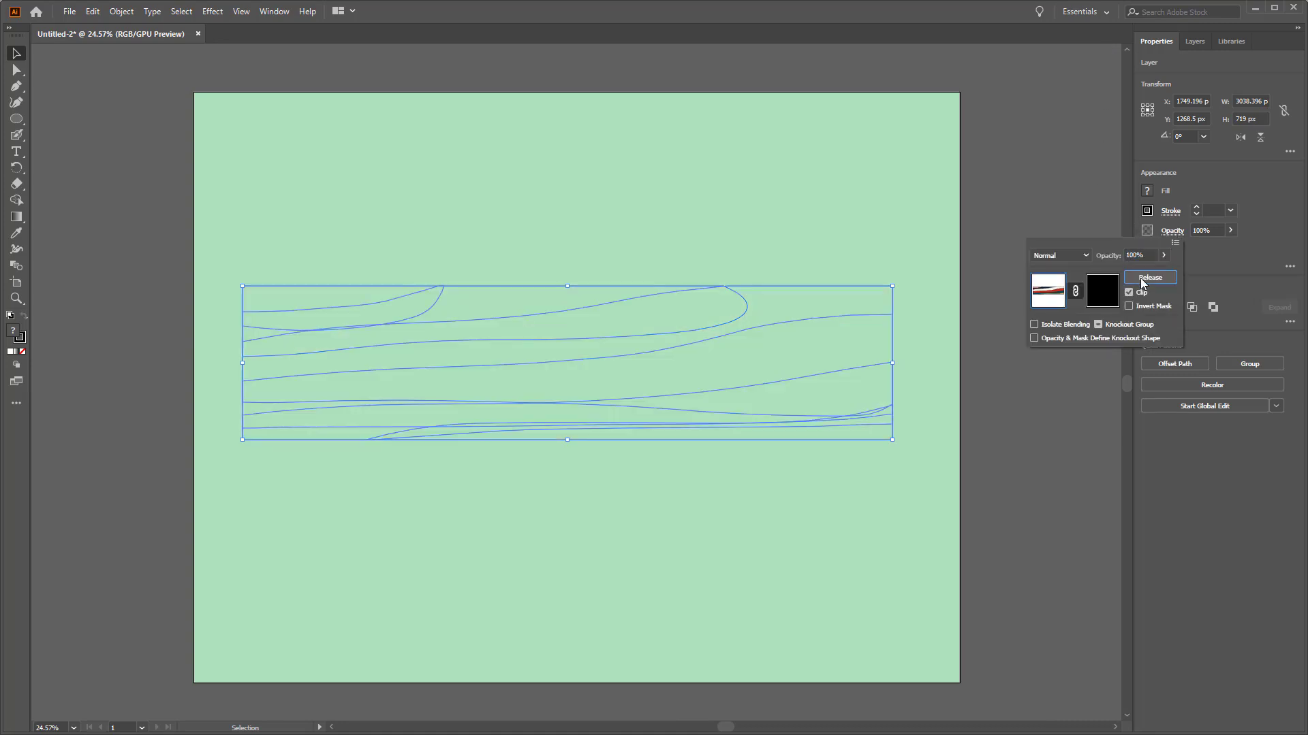
# Enter editing of the opacity mask thumbnail and view Layers (Opacity Mask)
pyautogui.click(1104, 294)
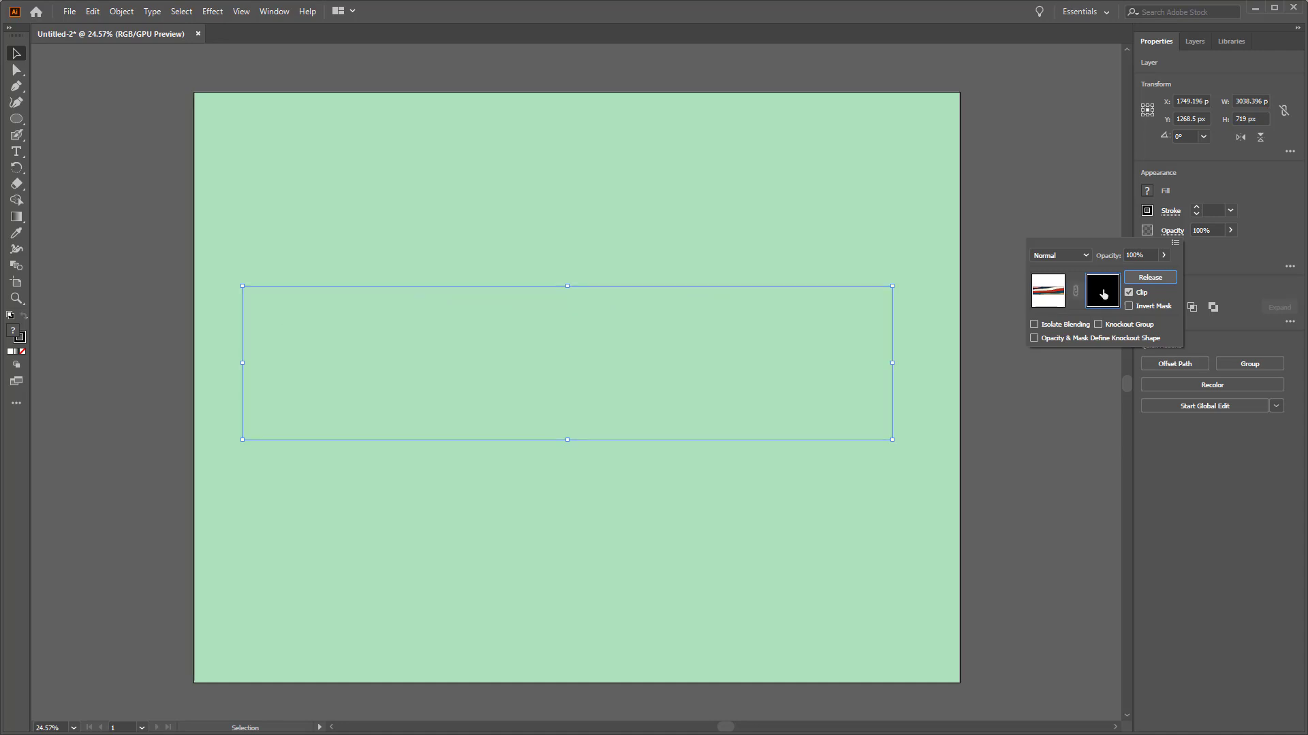
pyautogui.click(1193, 42)
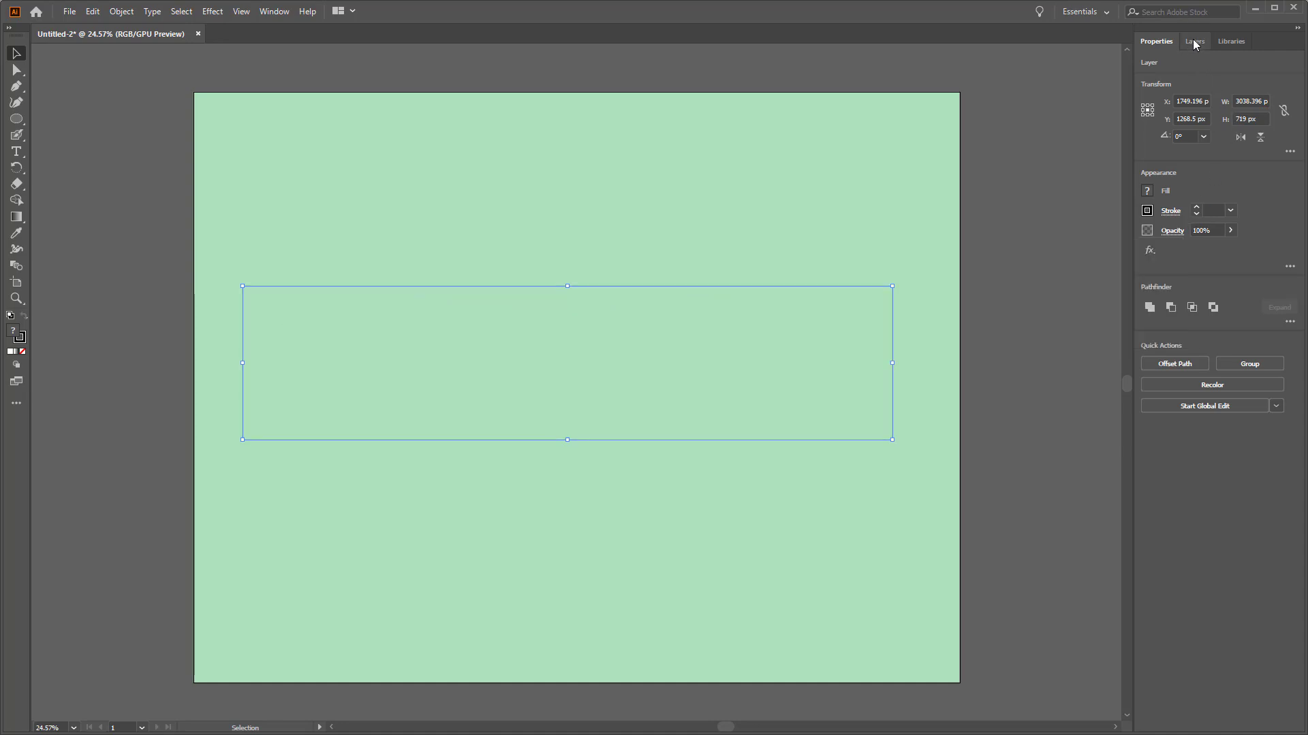
pyautogui.click(1193, 41)
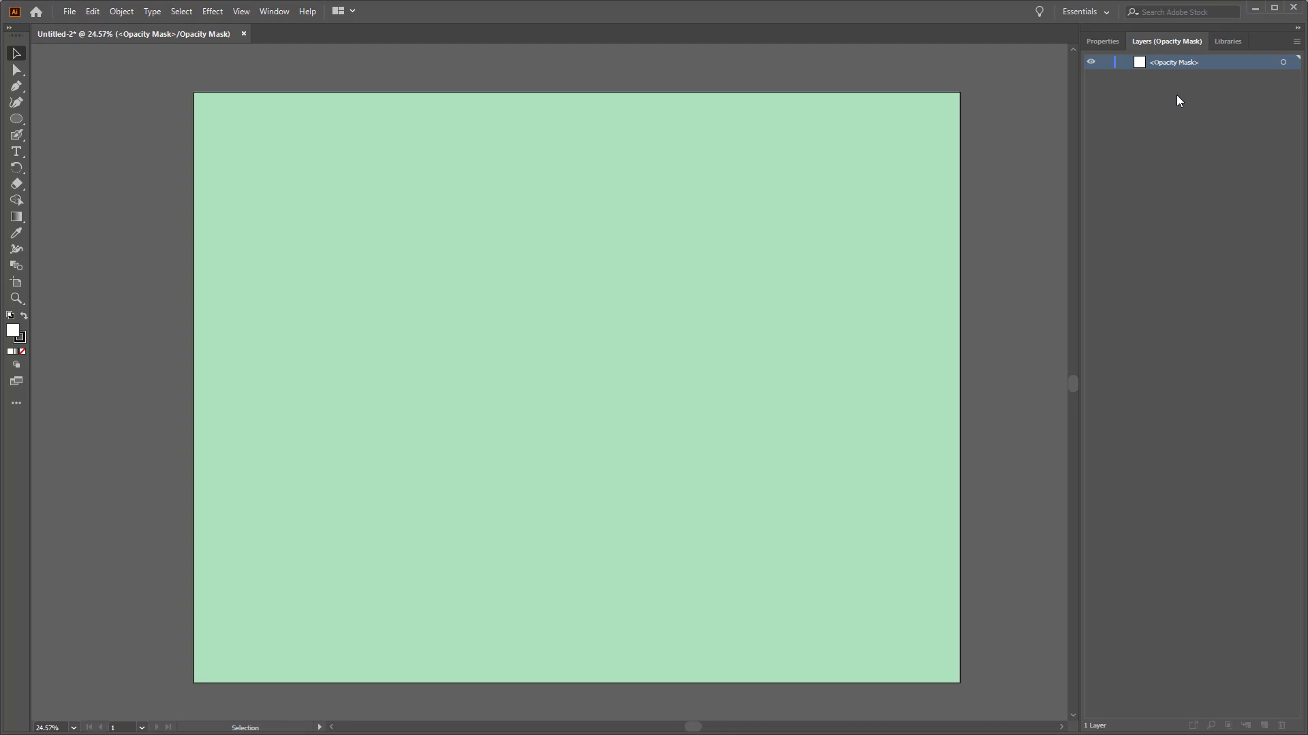
# Paste the MASKING text in front inside the mask and set its fill to pure white
pyautogui.hotkey('ctrl', 'f')
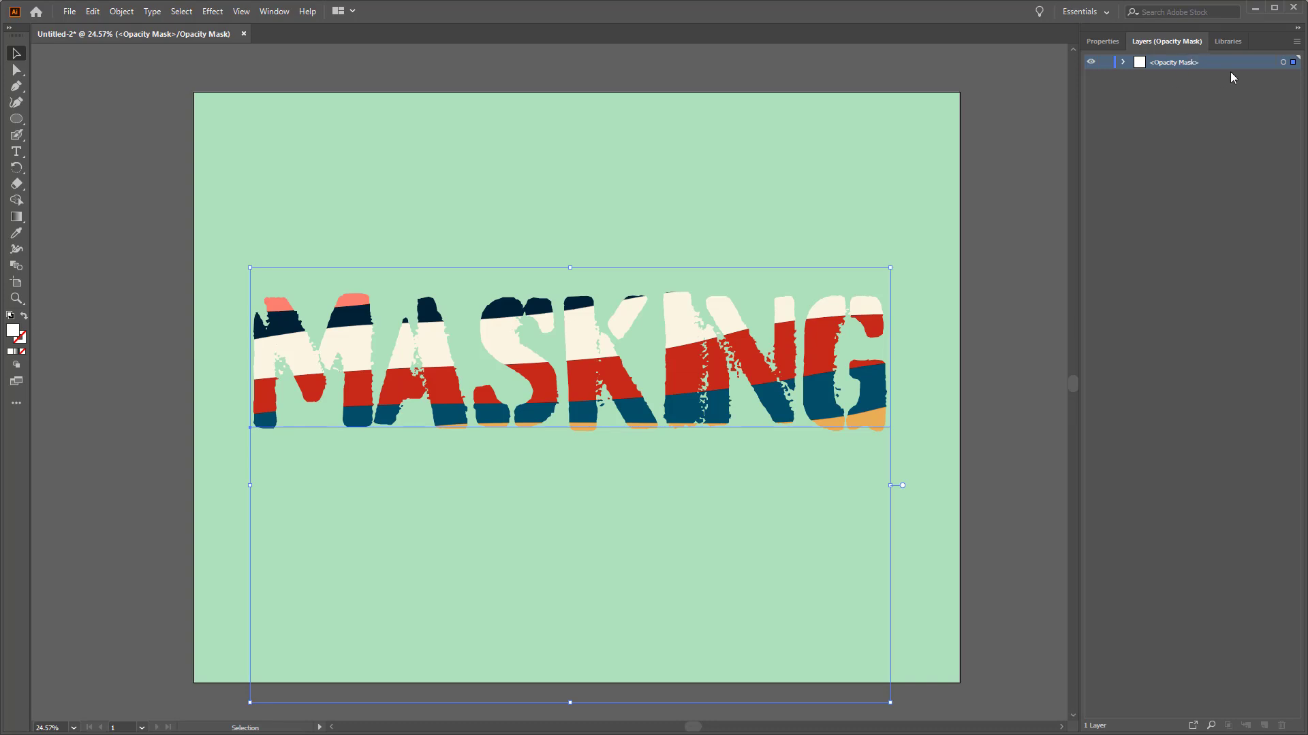
pyautogui.click(1105, 44)
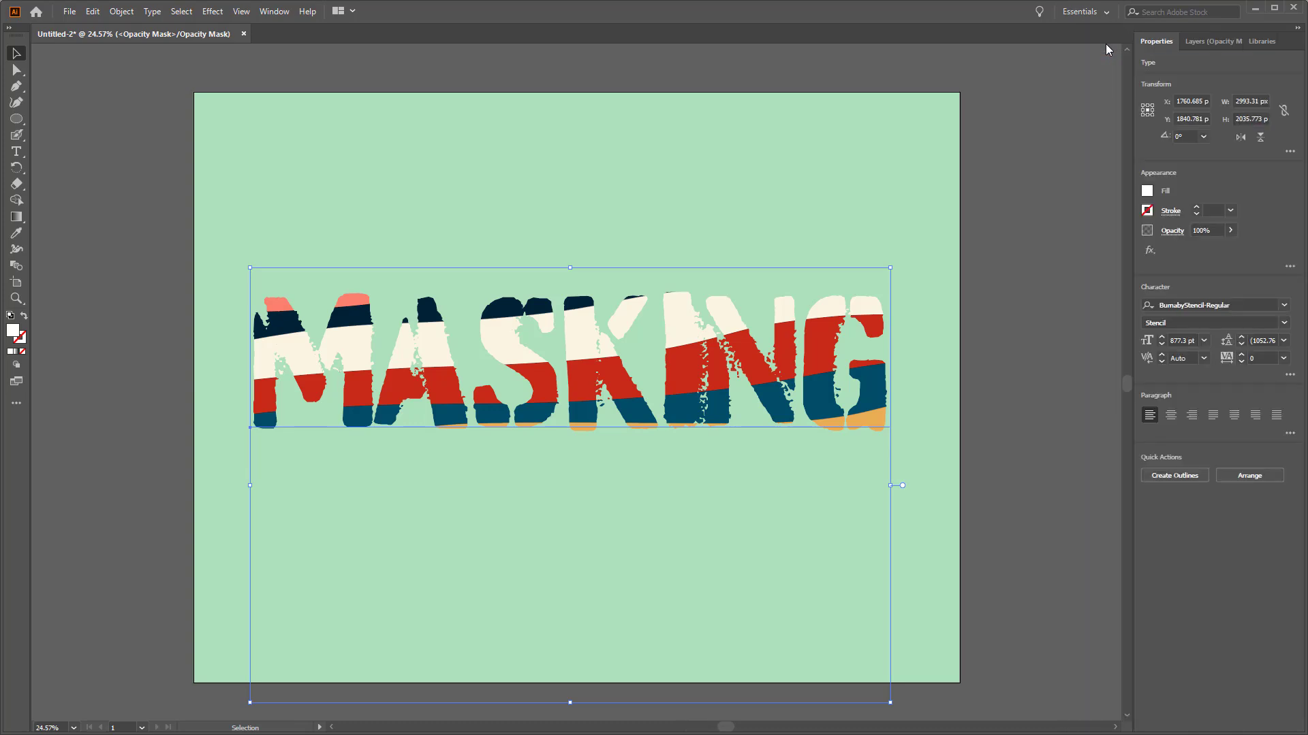
pyautogui.click(1147, 191)
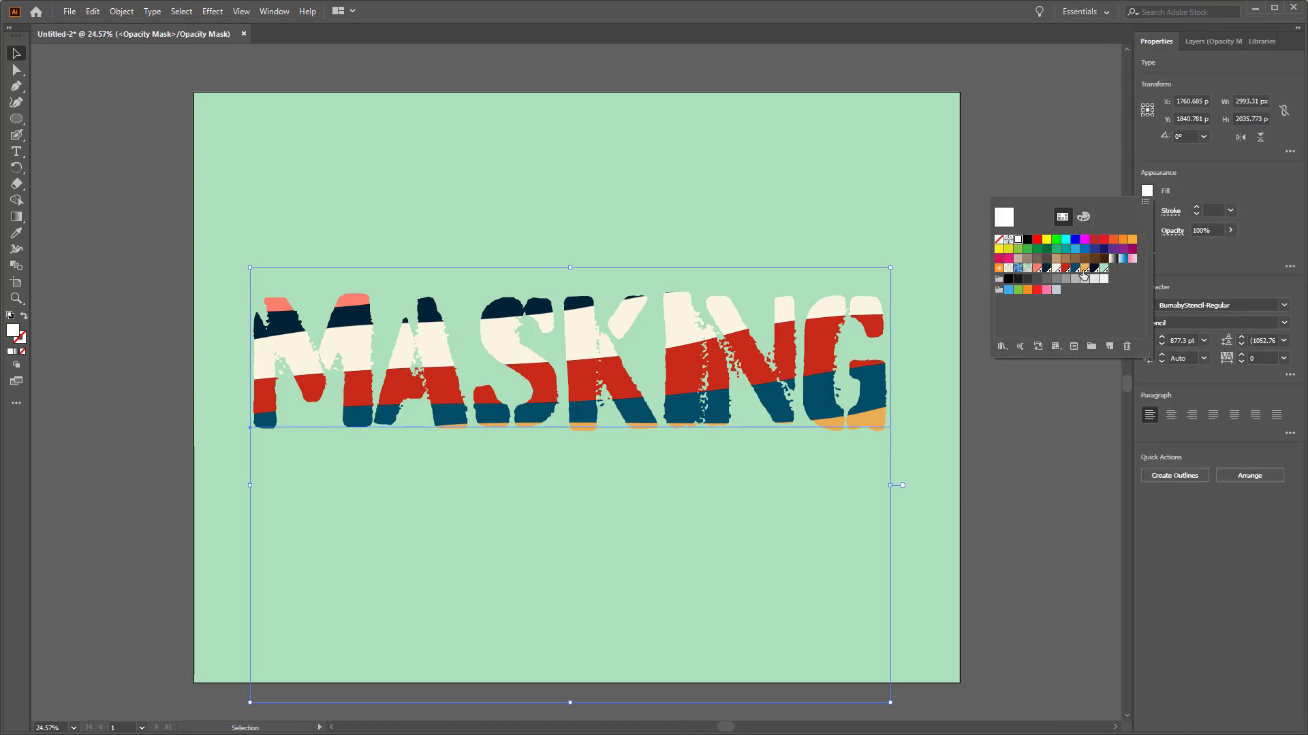
pyautogui.click(1056, 280)
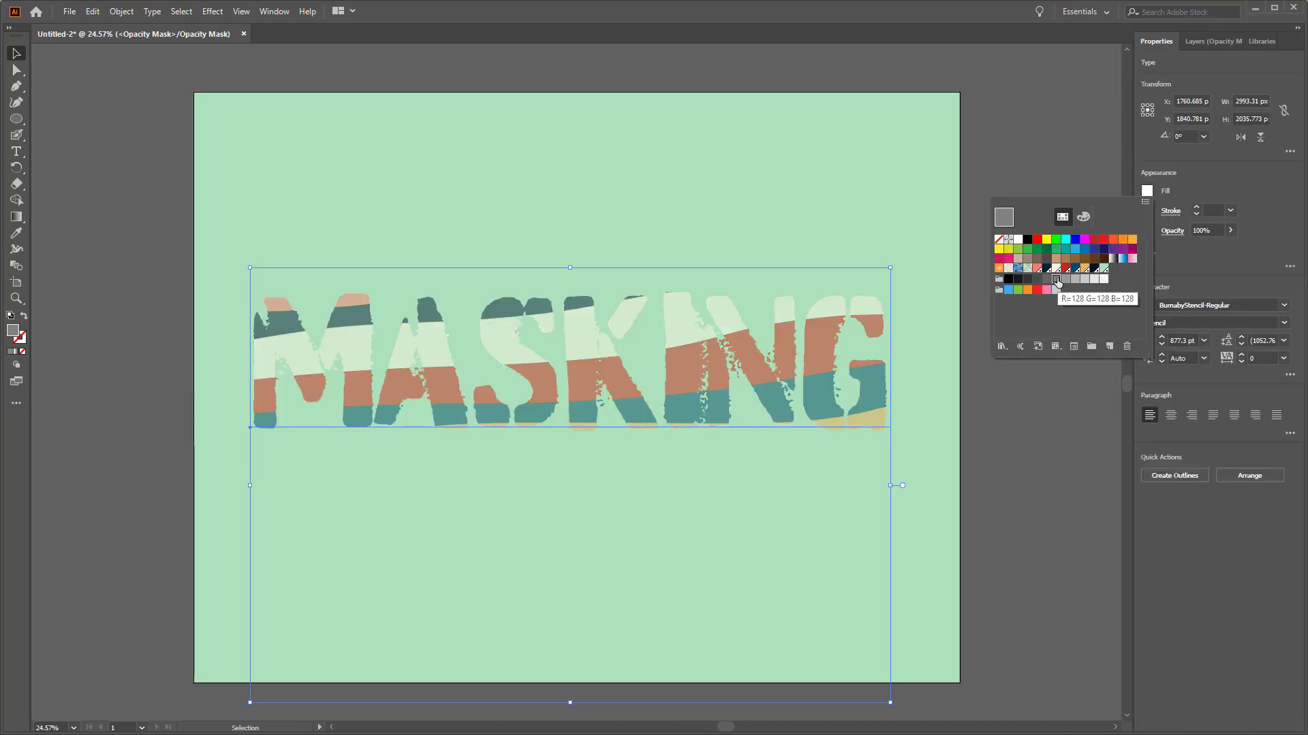
pyautogui.click(1066, 279)
pyautogui.click(1076, 279)
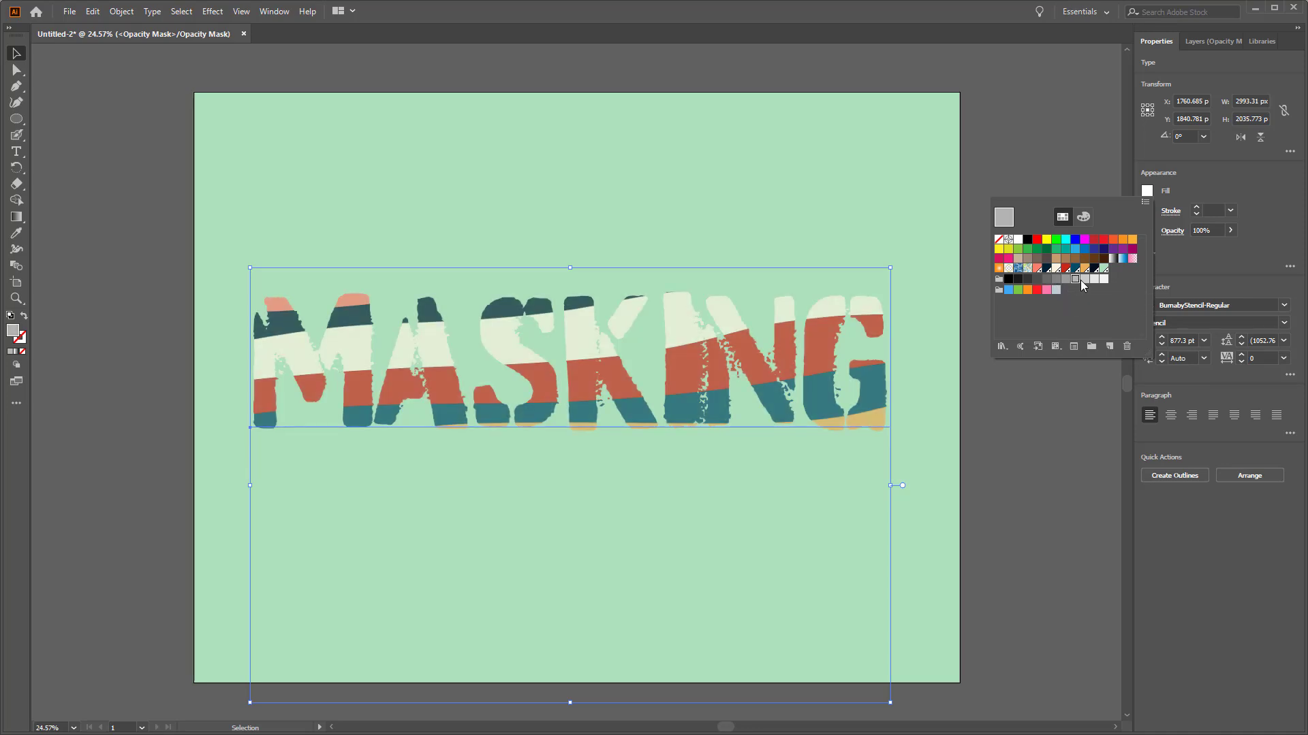
pyautogui.click(1086, 280)
pyautogui.click(1095, 280)
pyautogui.click(1019, 239)
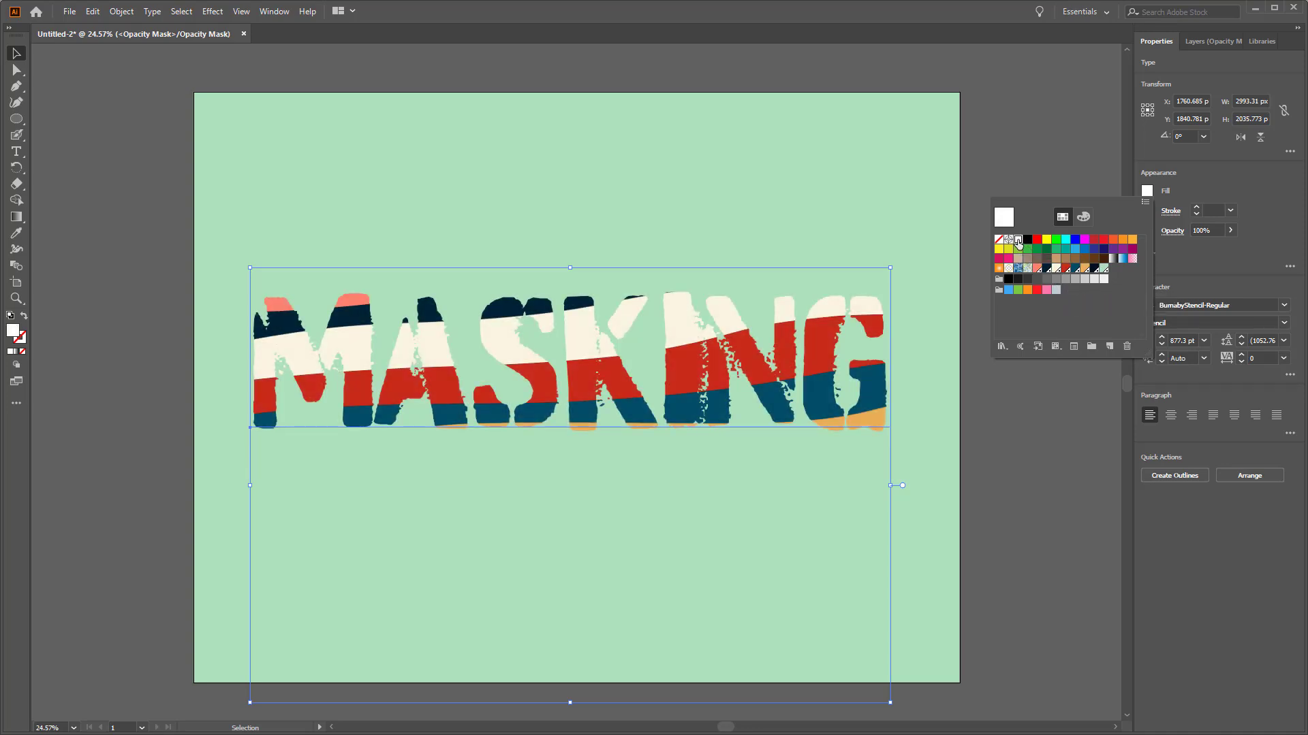
pyautogui.click(1209, 41)
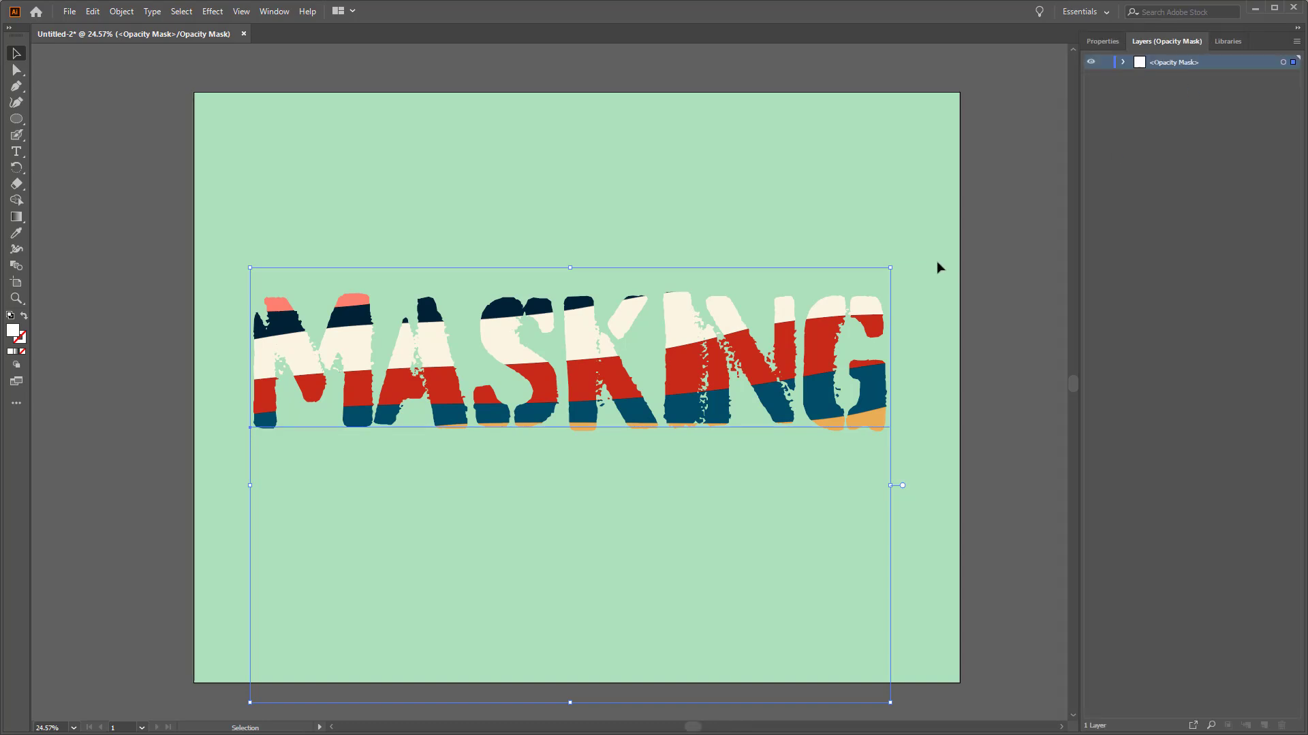
# Draw a thin 16 px rectangle bar across the MASKING lettering inside the mask
pyautogui.click(1123, 62)
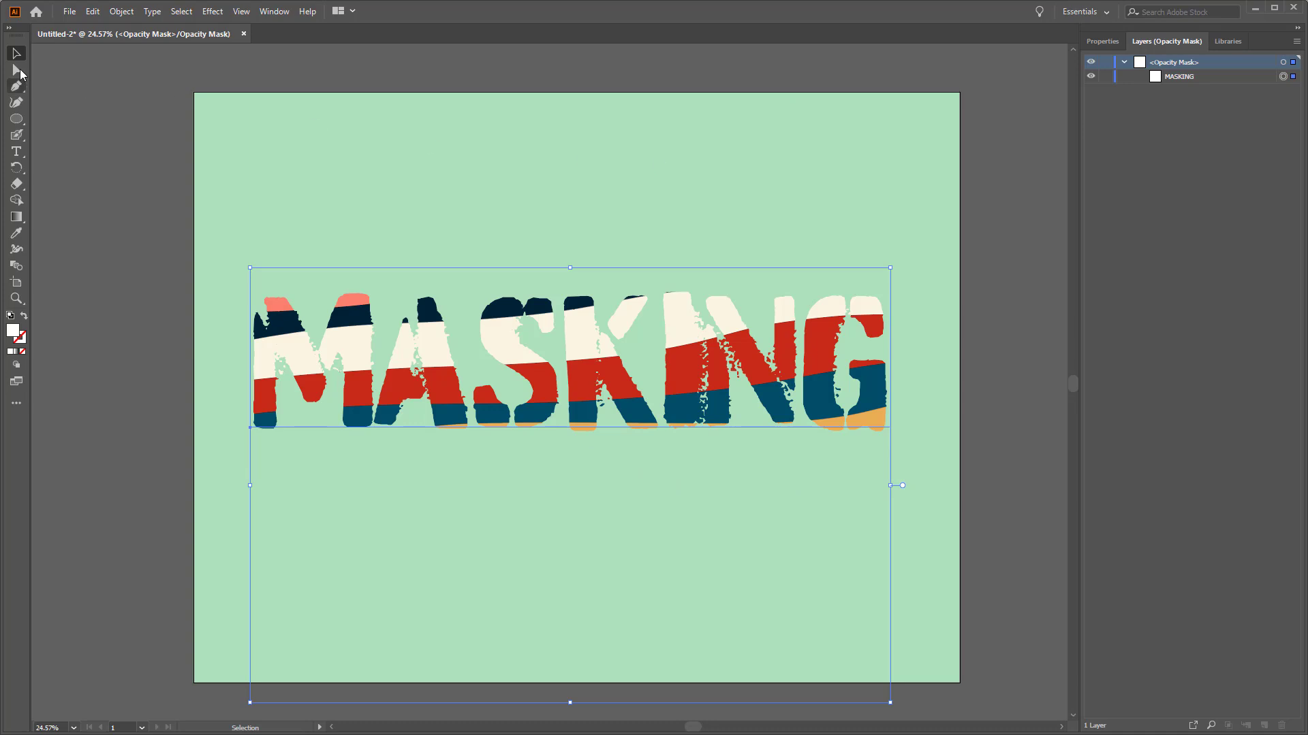
pyautogui.click(17, 120)
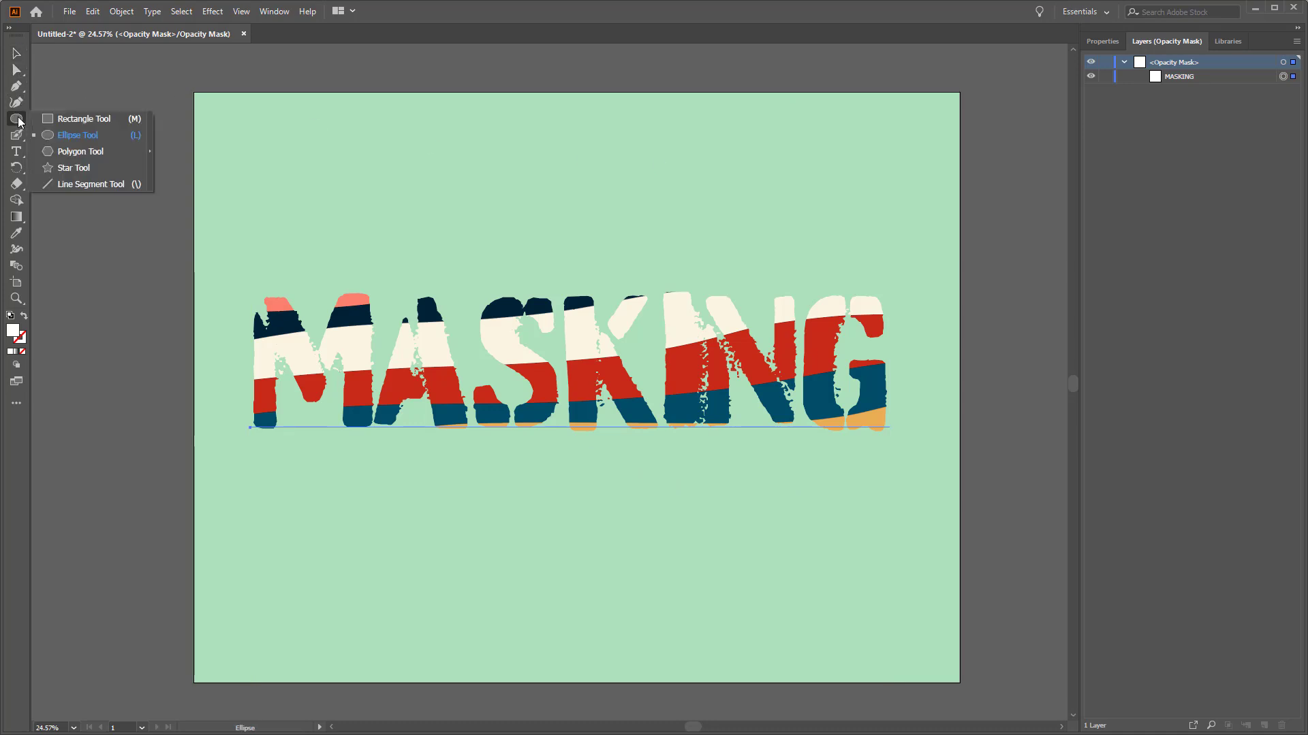
pyautogui.click(68, 120)
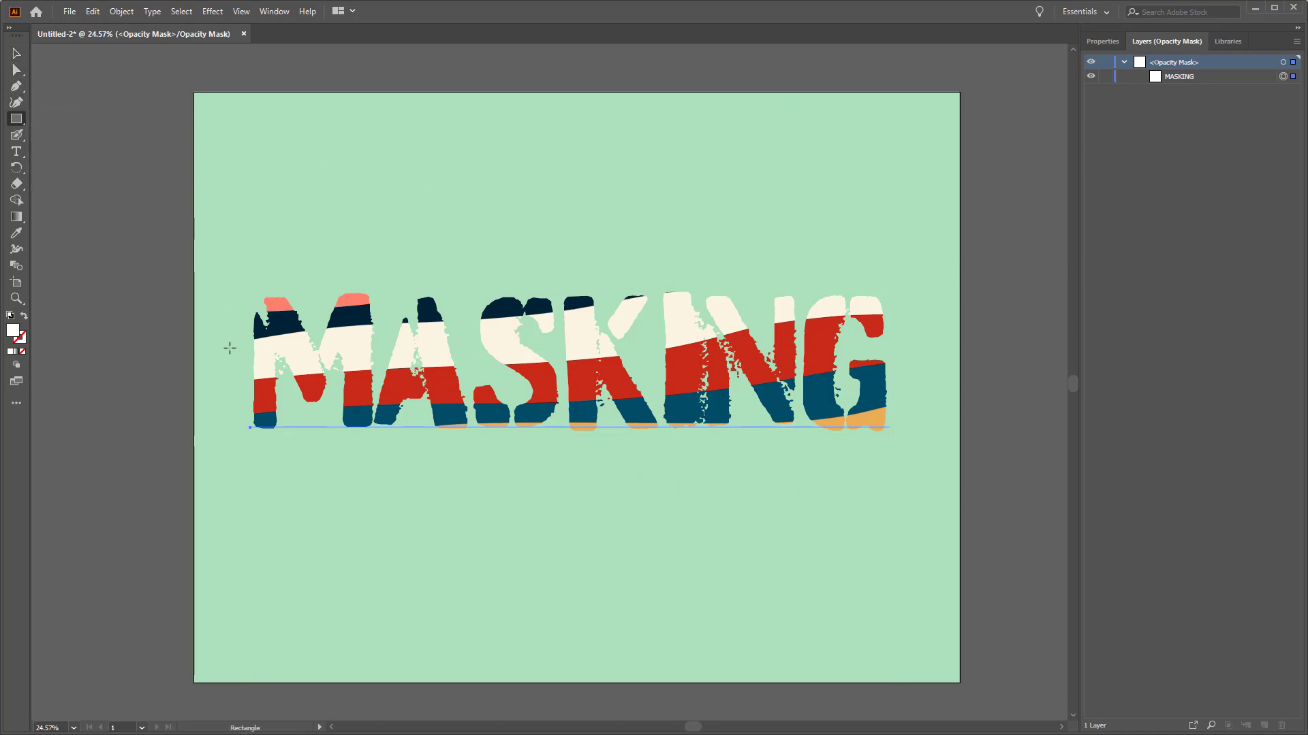
pyautogui.moveTo(233, 352); pyautogui.dragTo(1000, 352)
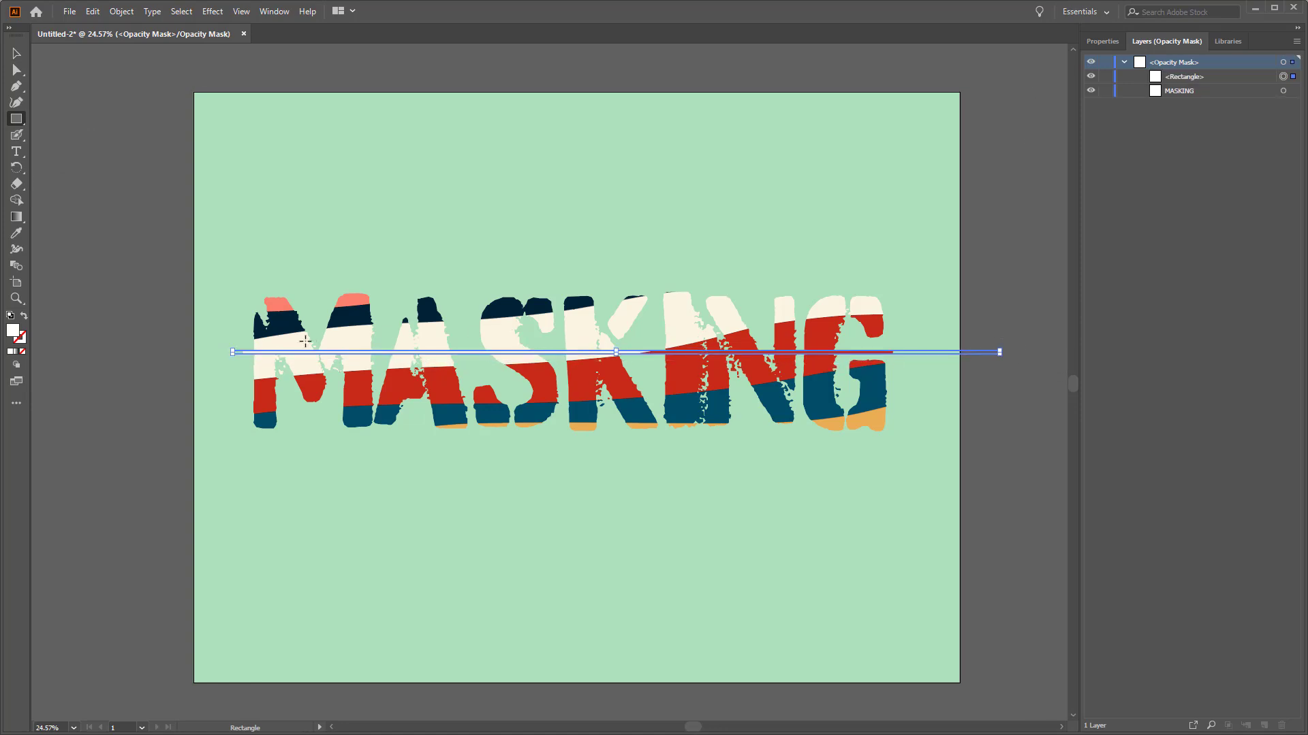
# Fill the thin bar black and return to the Selection tool
pyautogui.click(1102, 40)
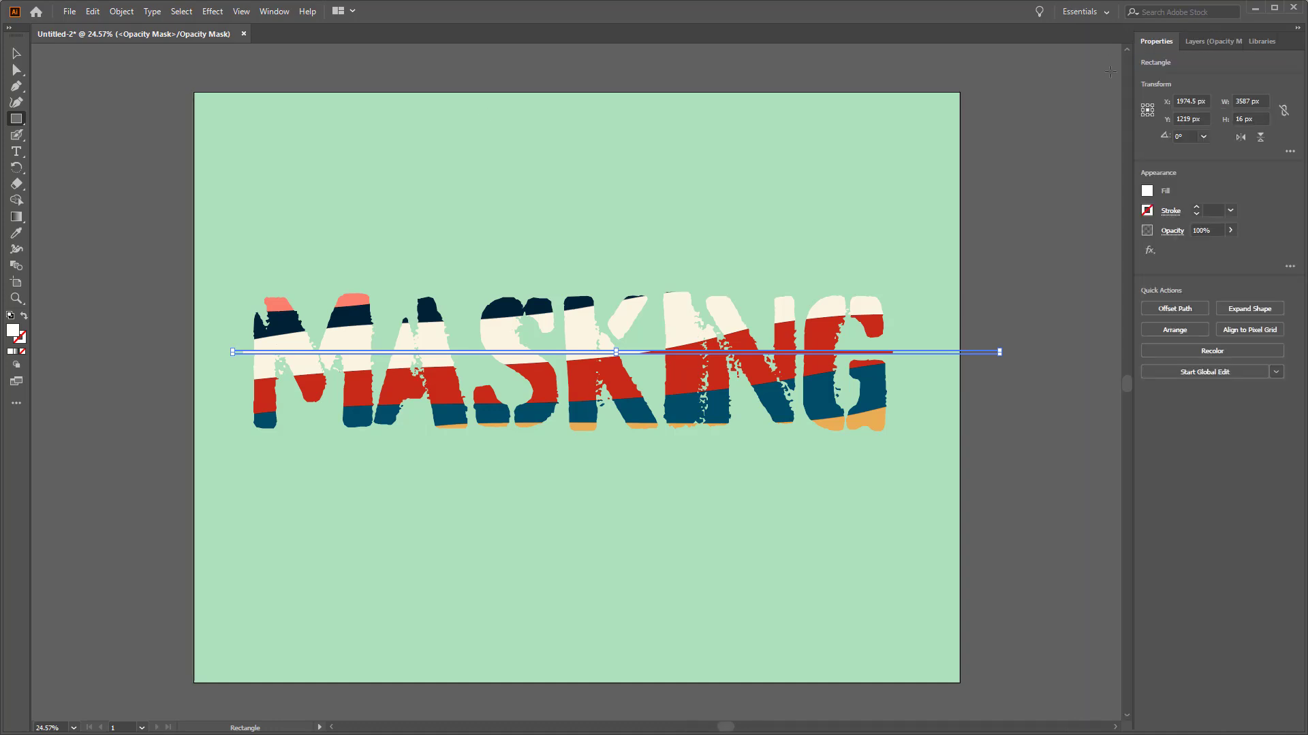
pyautogui.click(1150, 192)
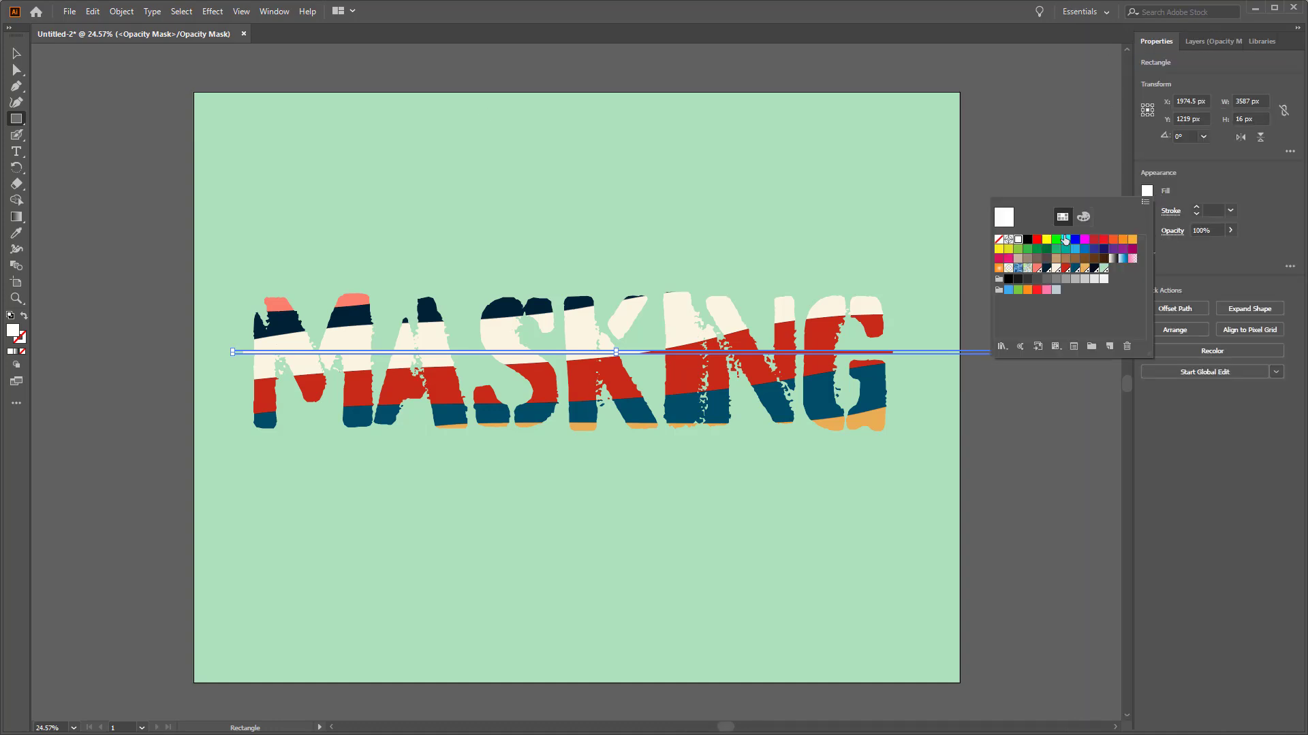
pyautogui.click(1028, 241)
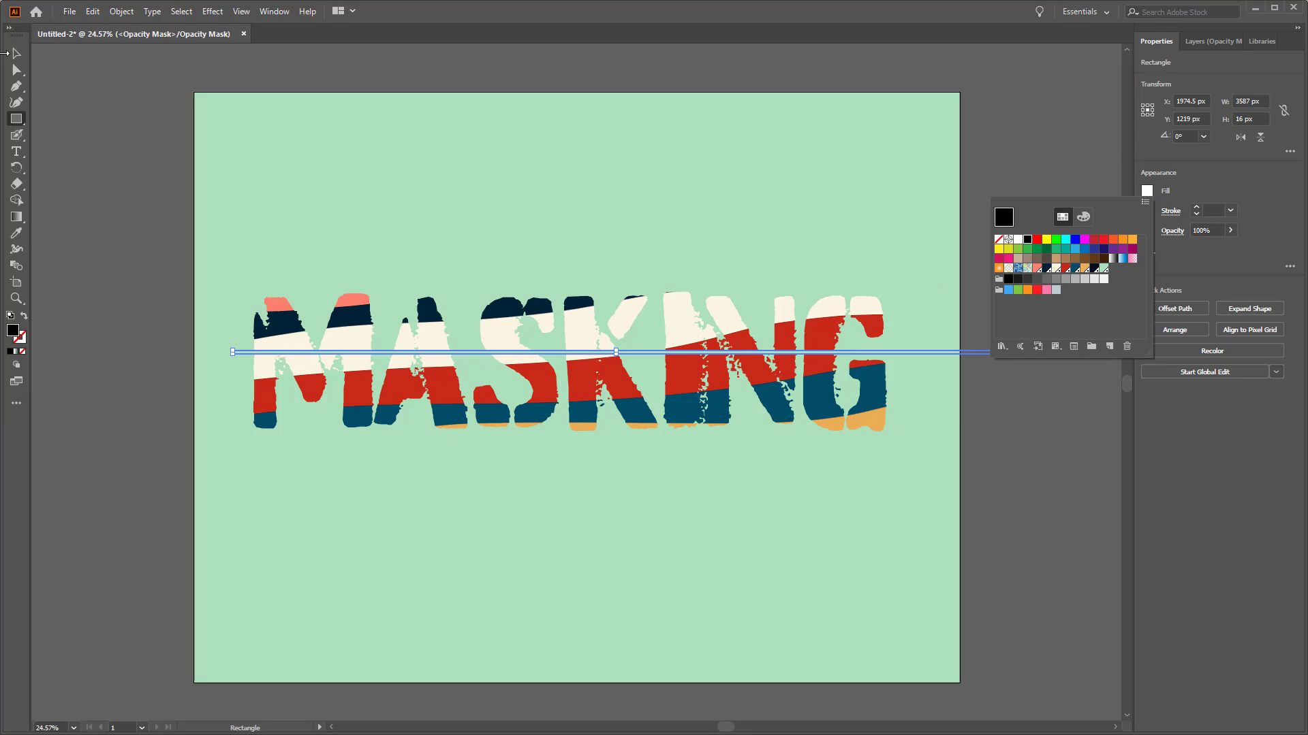
pyautogui.click(9, 55)
pyautogui.click(424, 320)
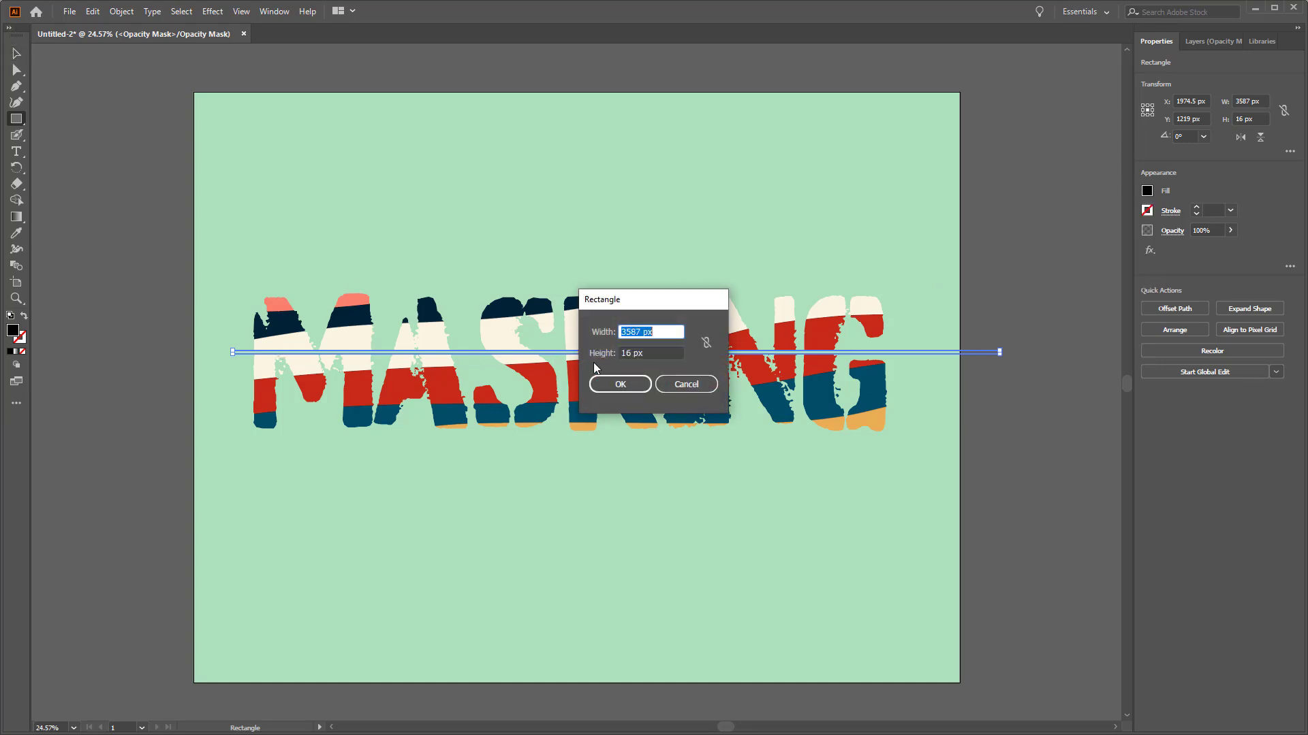
pyautogui.click(685, 385)
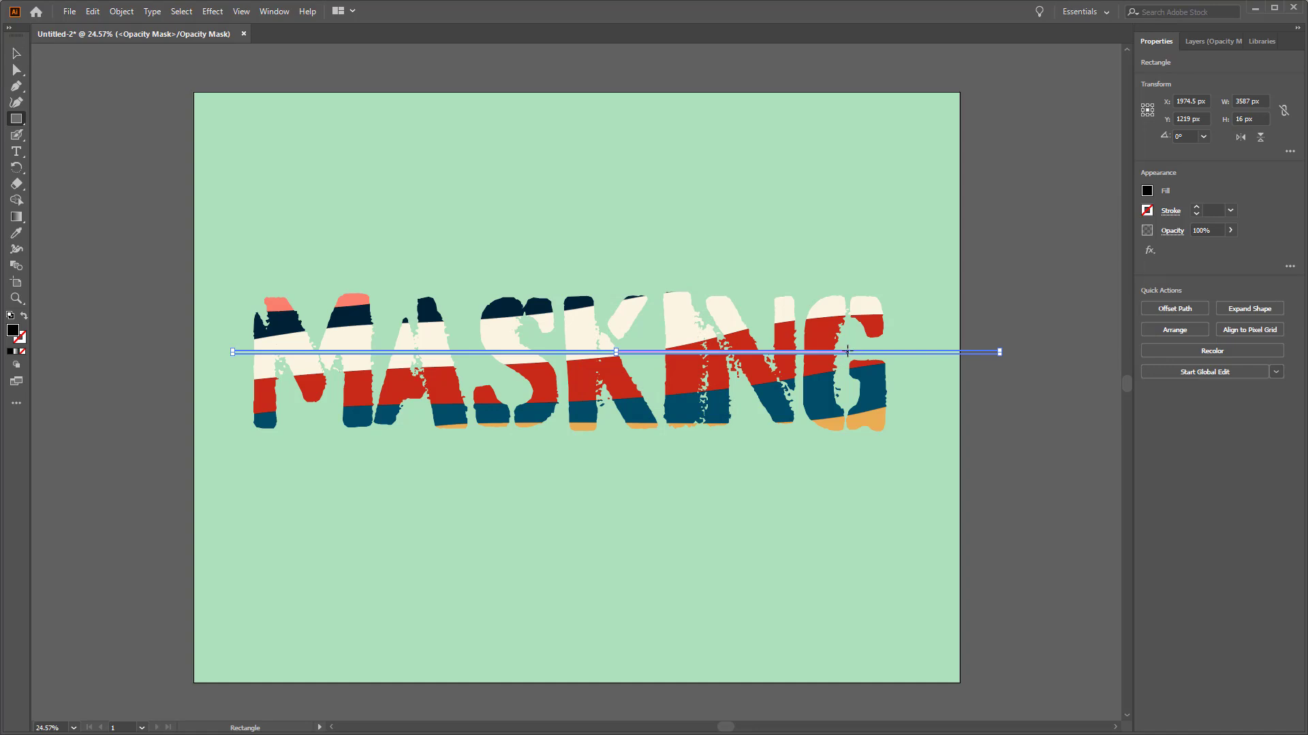
pyautogui.press('v')
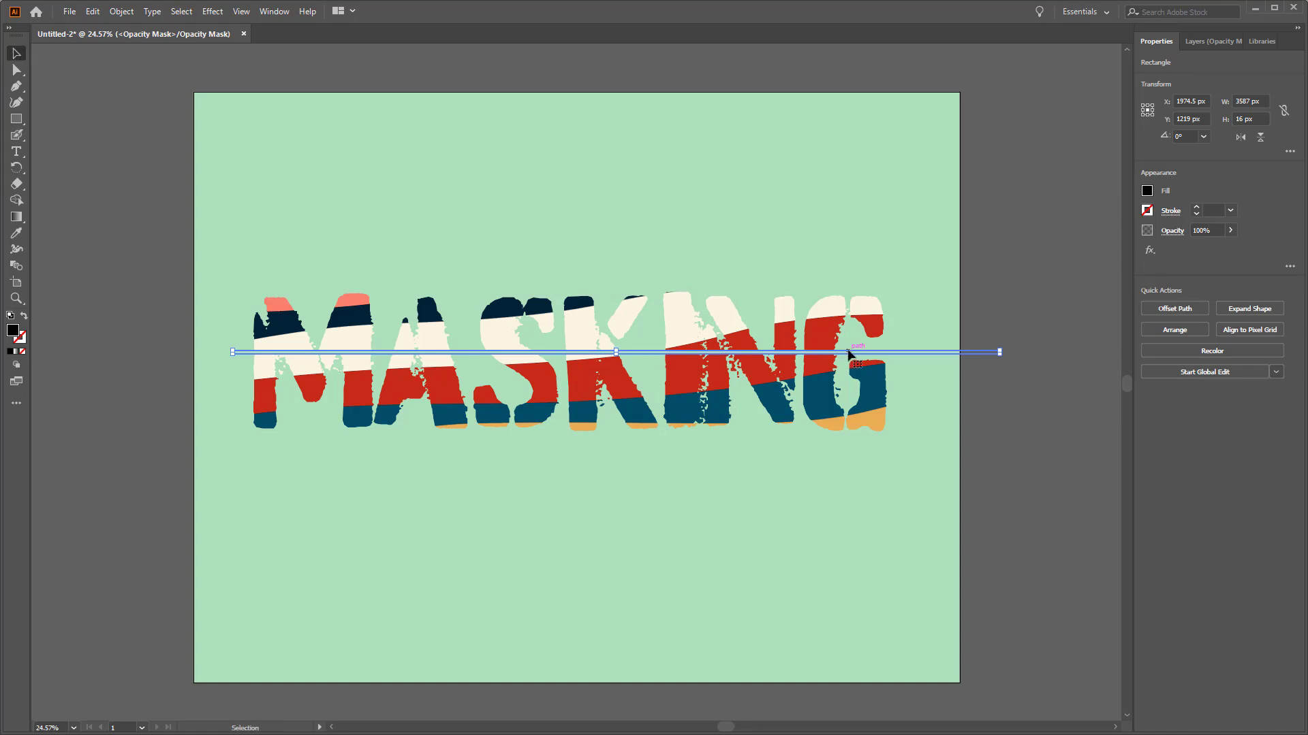
# Duplicate the thin black bar higher across the MASKING lettering, then deselect the lines
pyautogui.moveTo(848, 353); pyautogui.dragTo(840, 423)
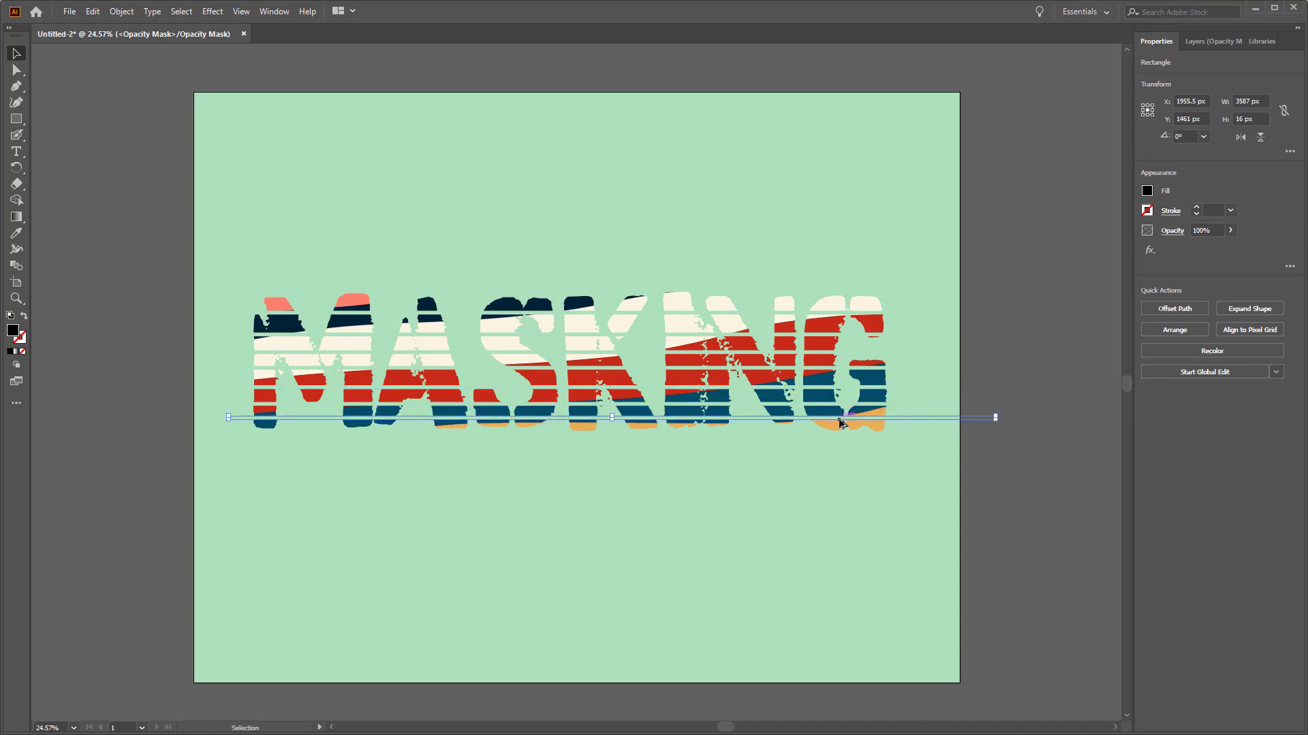
pyautogui.click(540, 198)
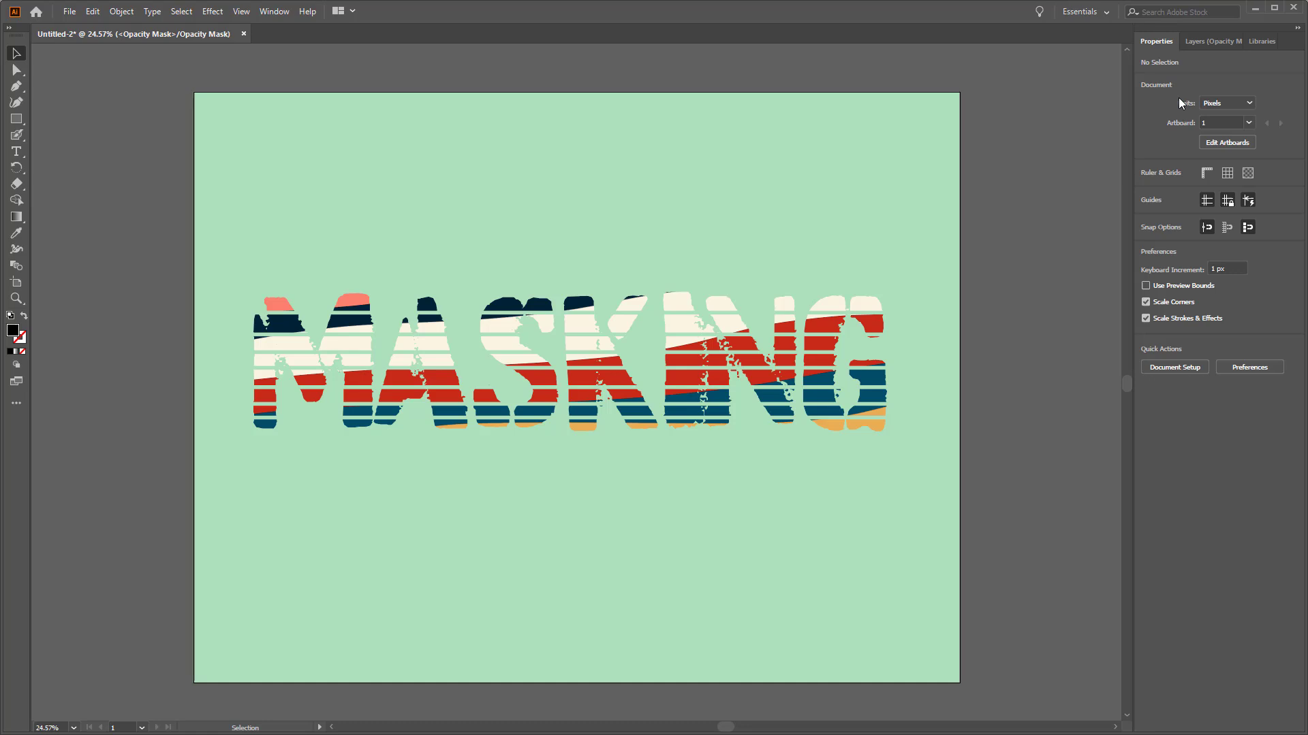
# Select every object inside the opacity mask and bring up its Transparency settings
pyautogui.click(1206, 43)
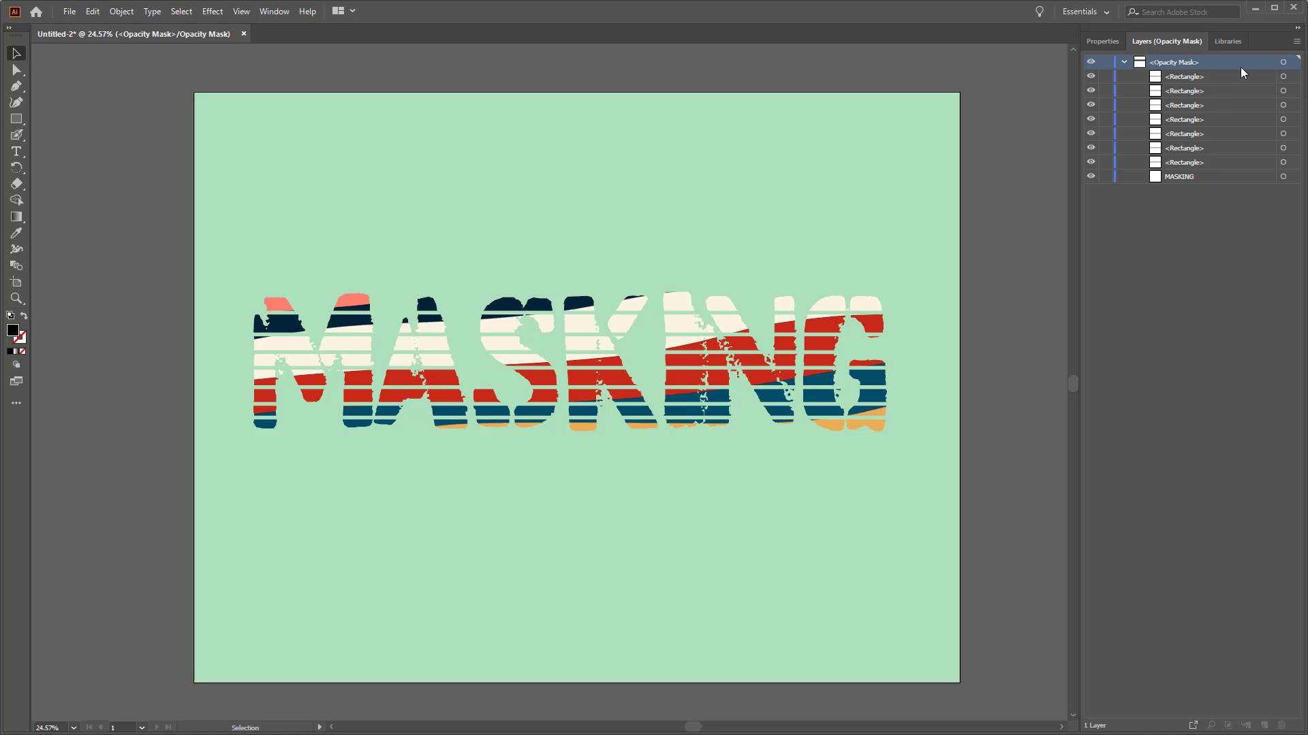
pyautogui.click(1282, 63)
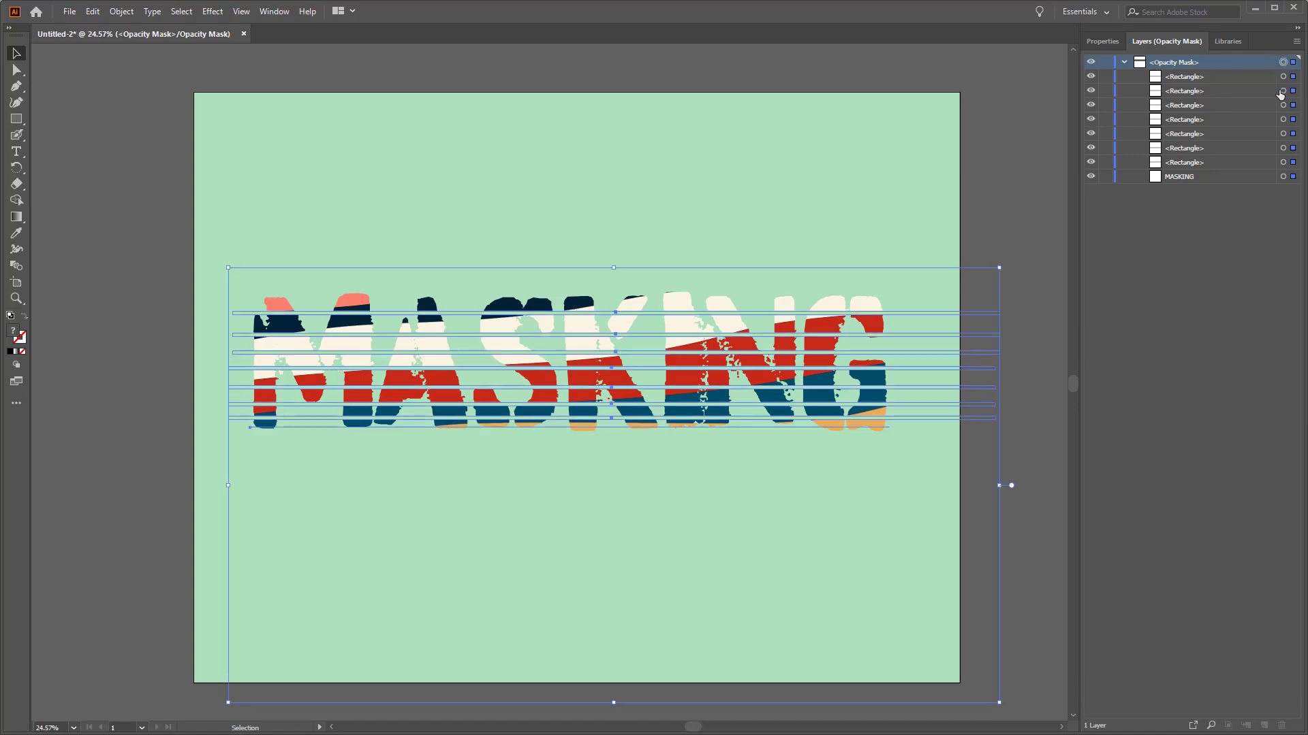
pyautogui.click(1097, 42)
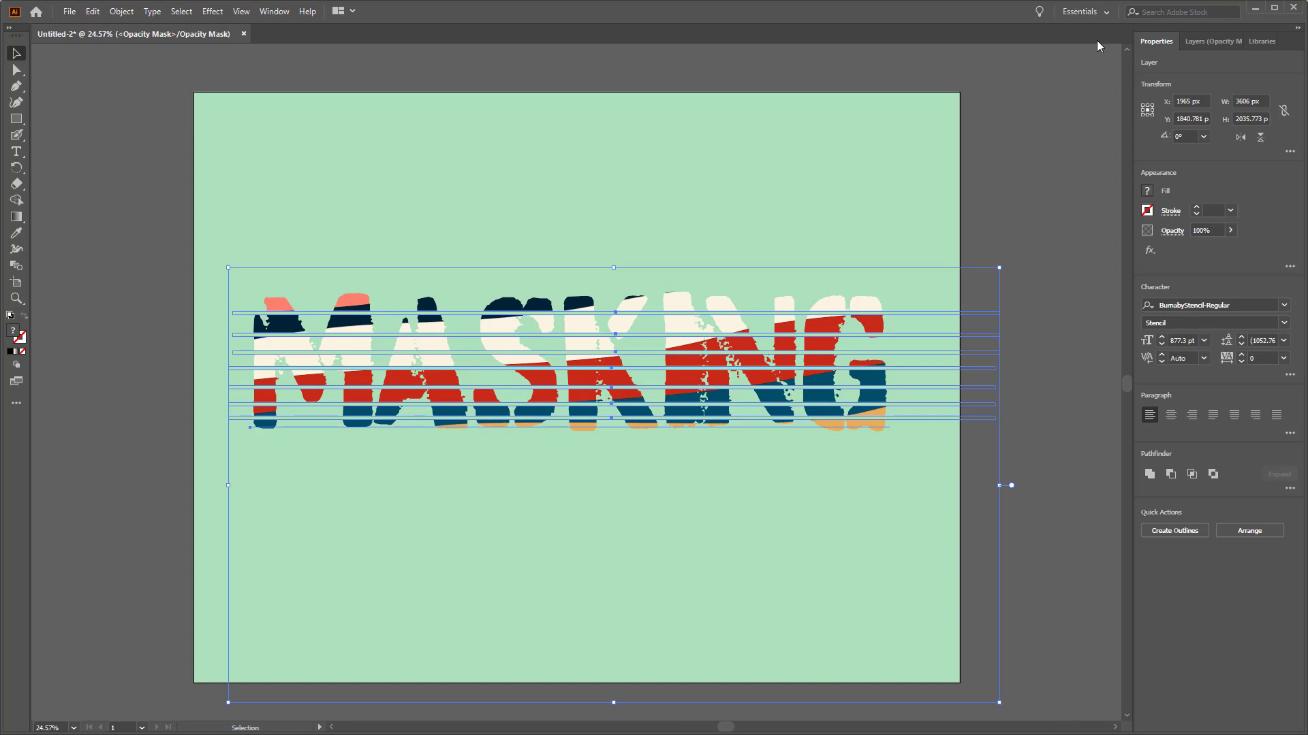
pyautogui.click(1171, 233)
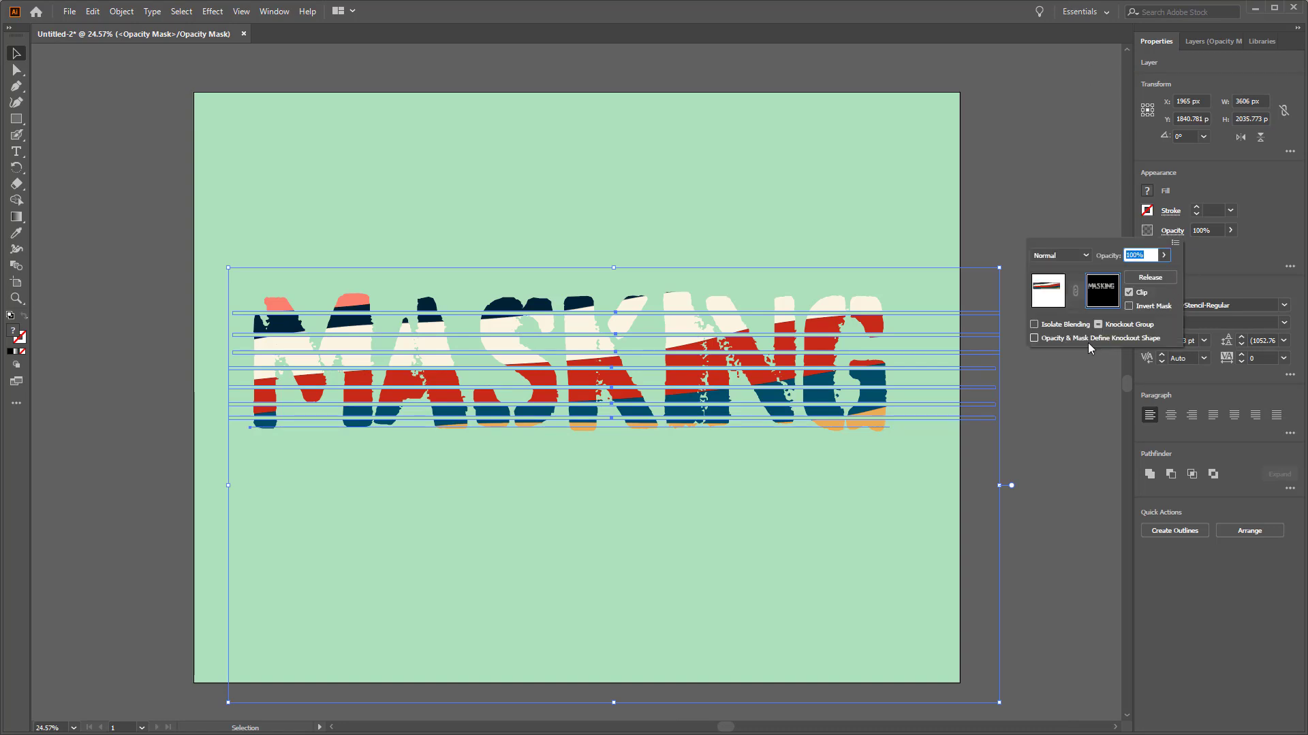
# Exit opacity-mask editing to target the artwork, then return to the document's Layers list
pyautogui.click(1049, 294)
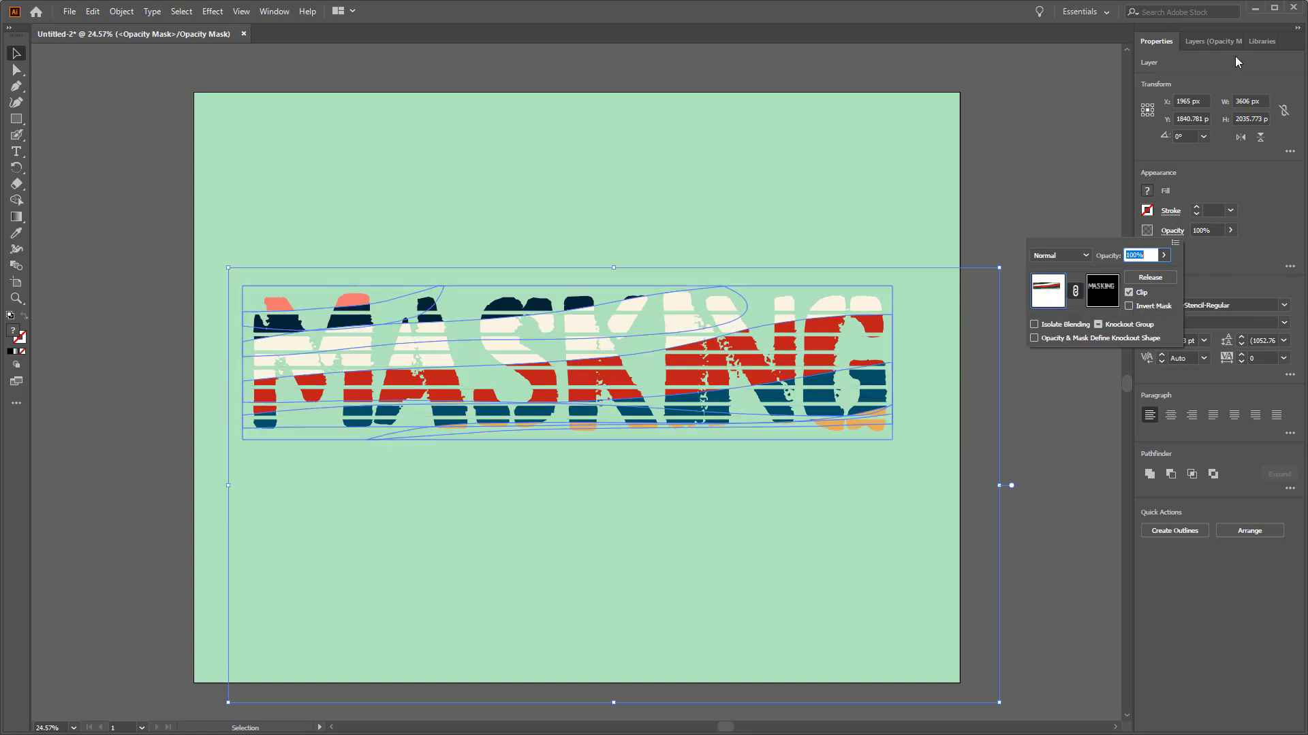
pyautogui.click(1209, 41)
pyautogui.click(1209, 41)
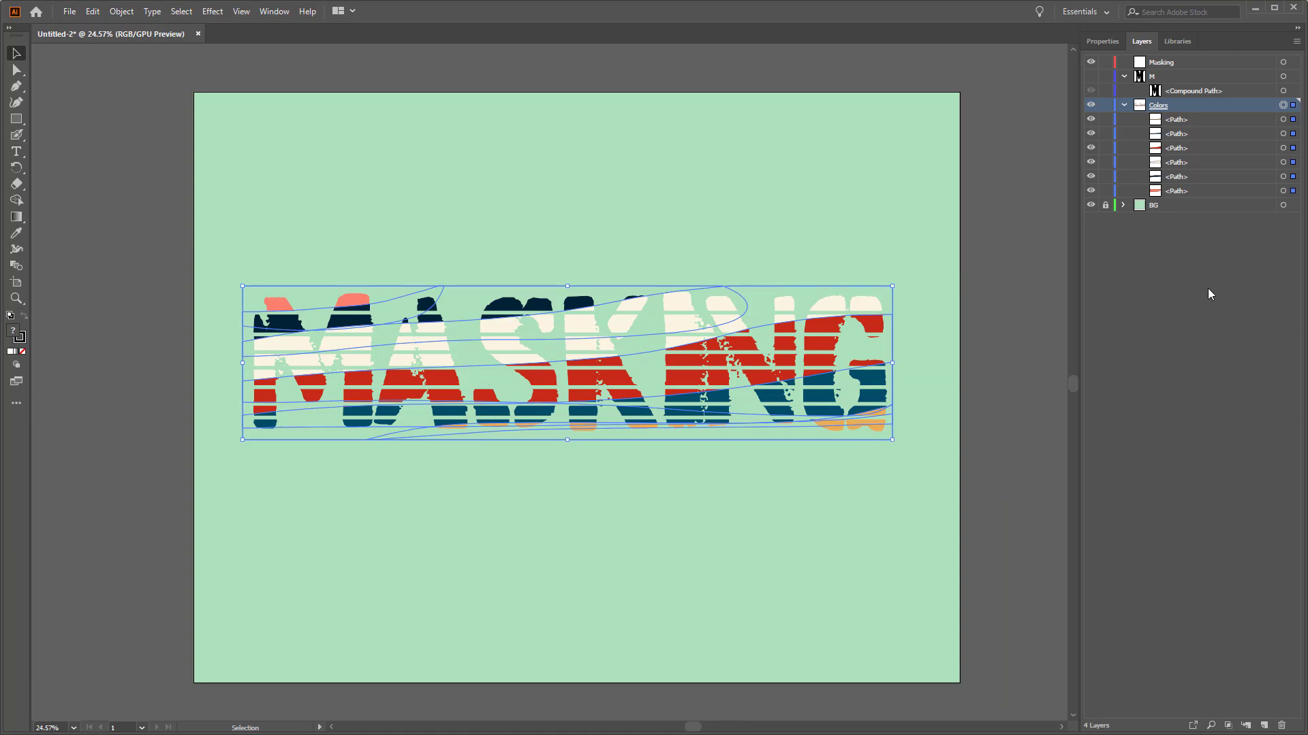
pyautogui.click(998, 251)
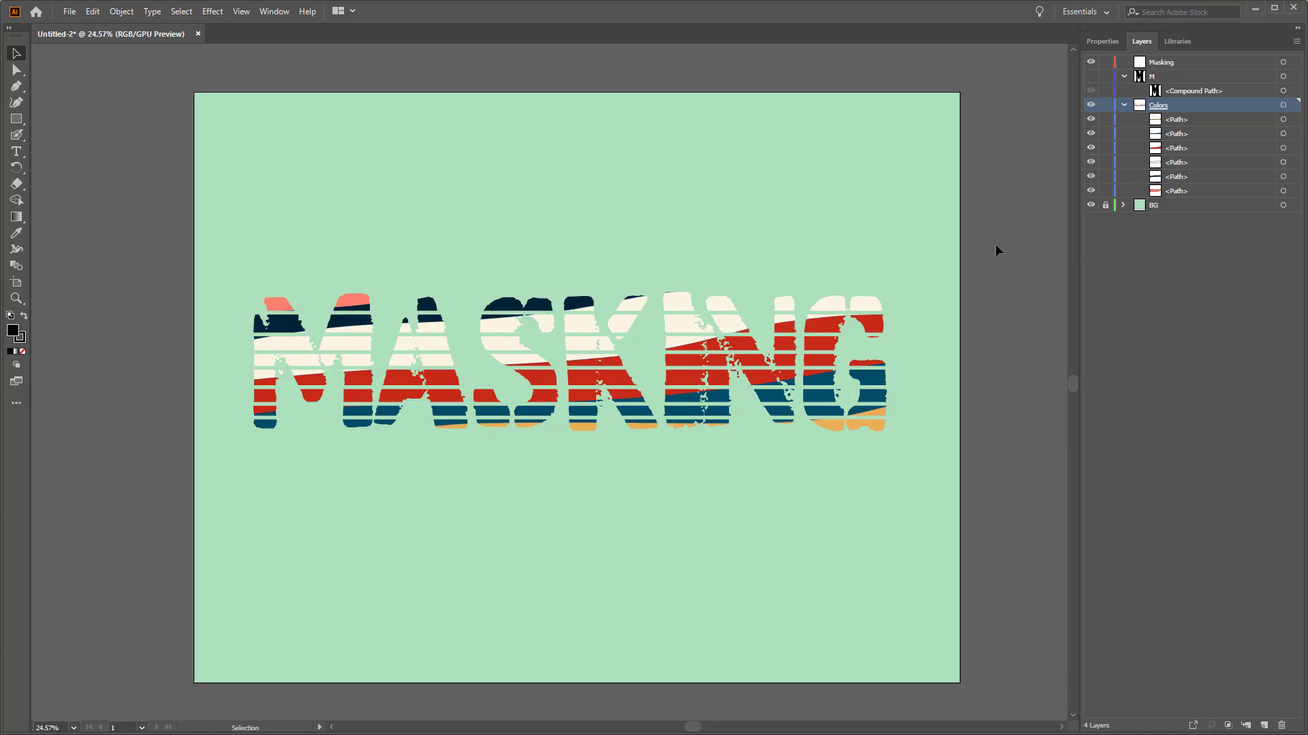